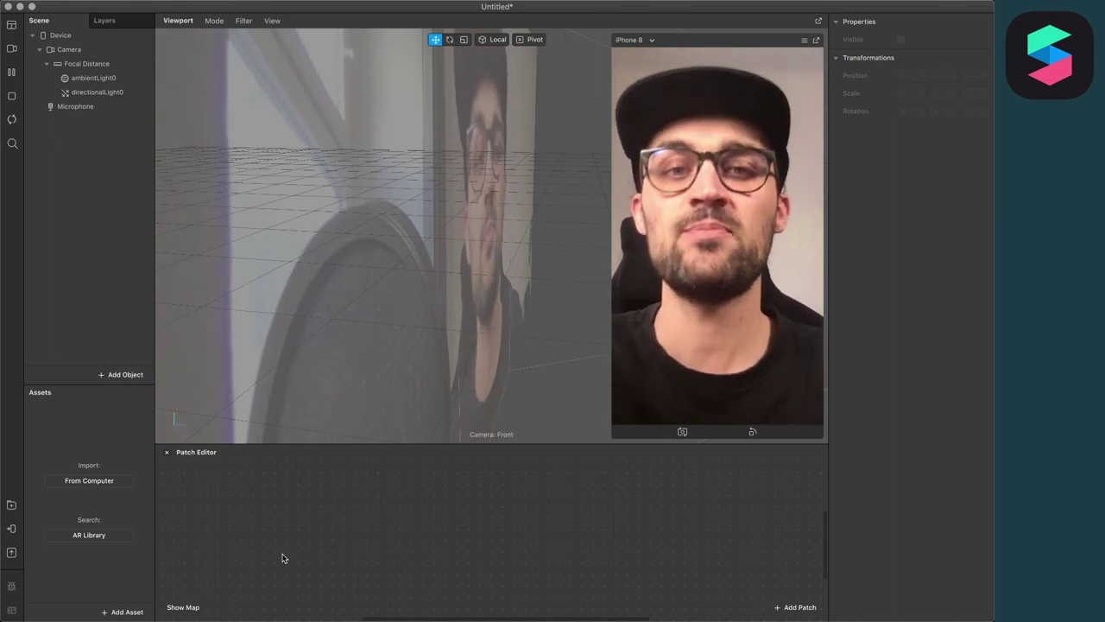
Search the AR Library's 3D Objects for 'Sunglasses'
click(12, 510)
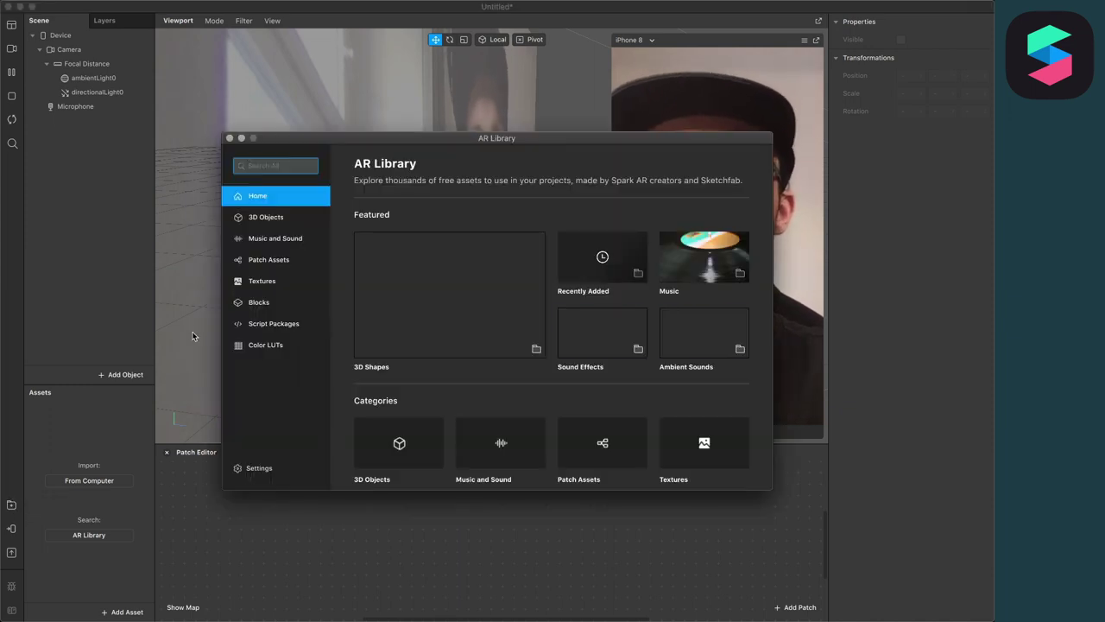
click(273, 216)
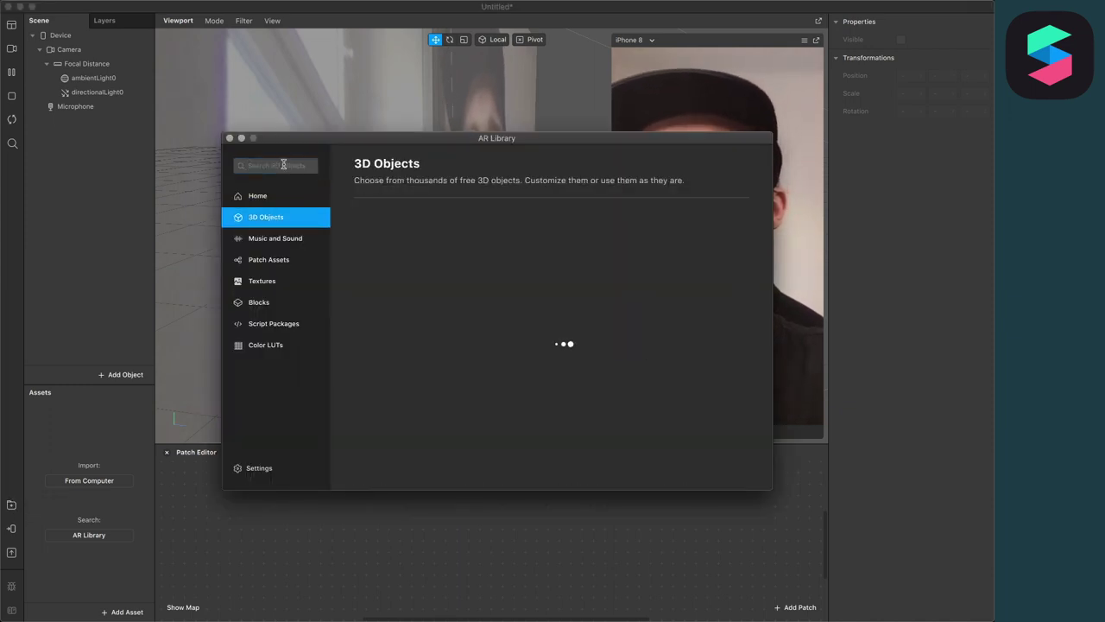
click(283, 164)
text(Sunglas)
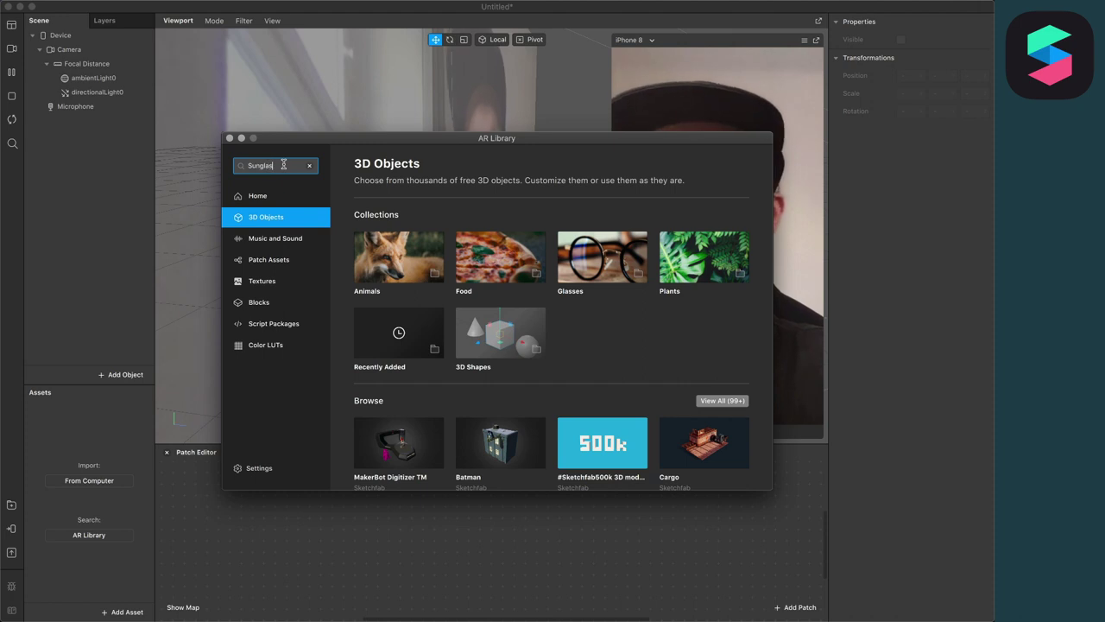
text(ses)
key(Return)
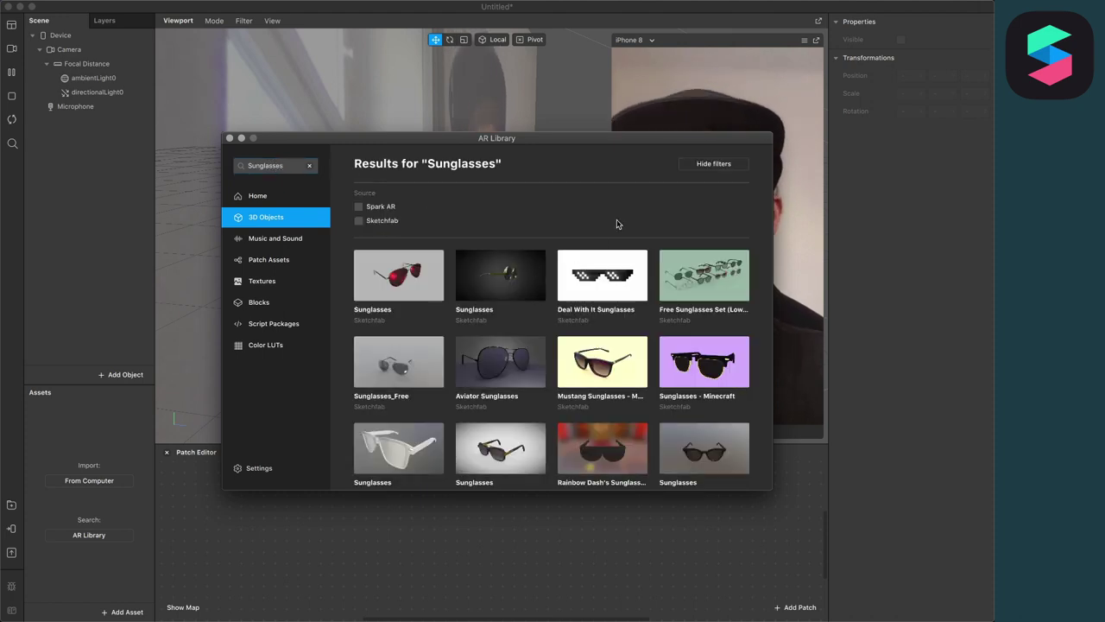
Find and open the 'Reservoir Dogs' glasses - SGP26' model in the results
scroll(622, 345, down, 3)
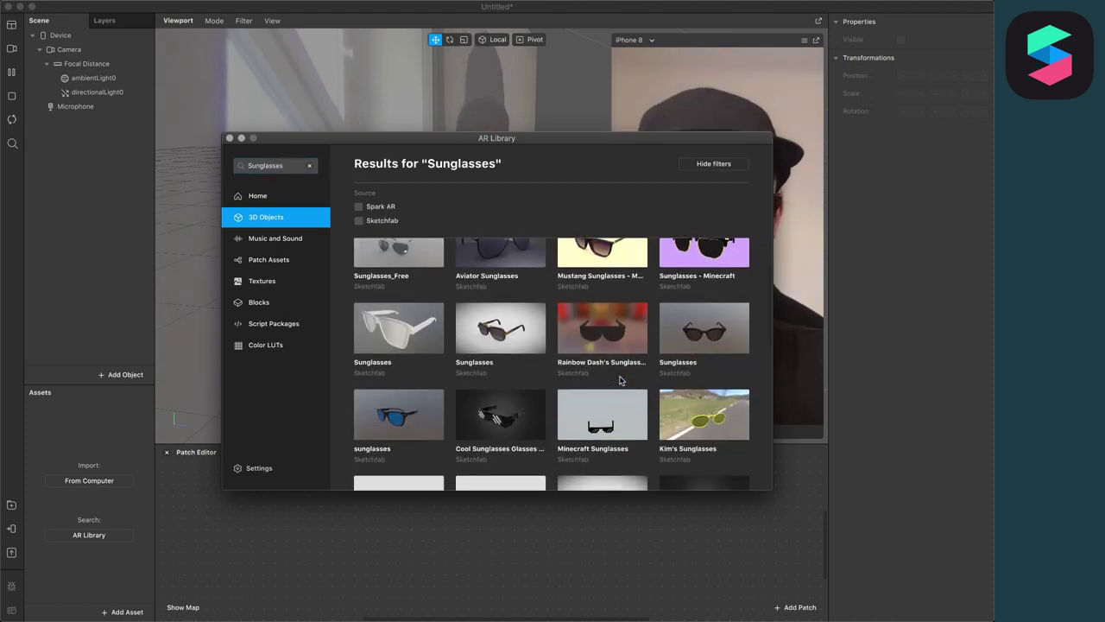
scroll(620, 380, down, 8)
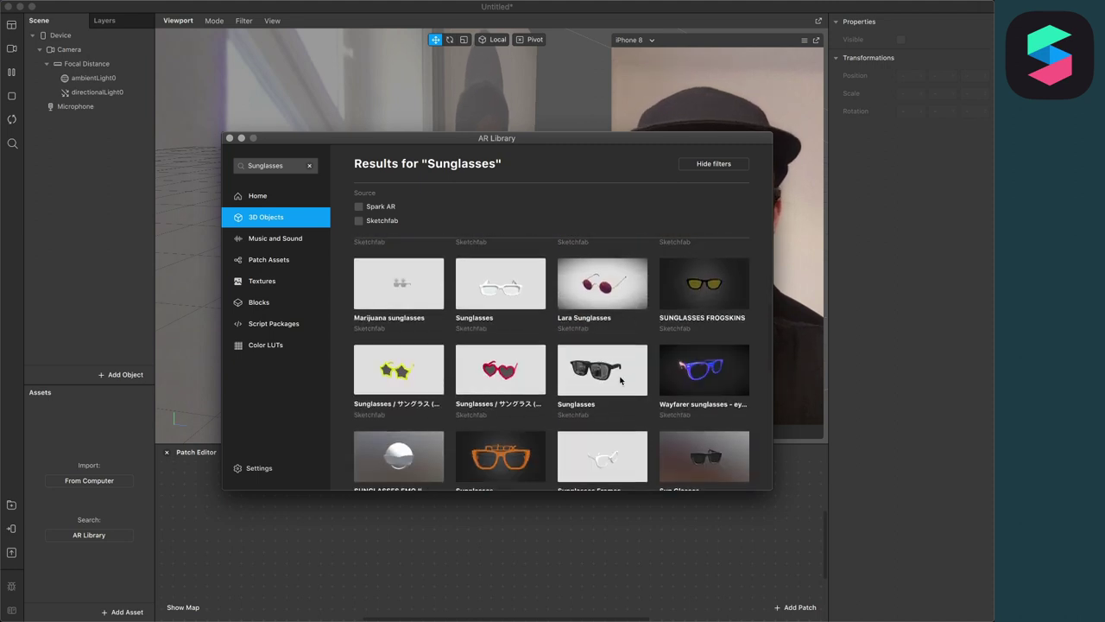
scroll(609, 383, down, 8)
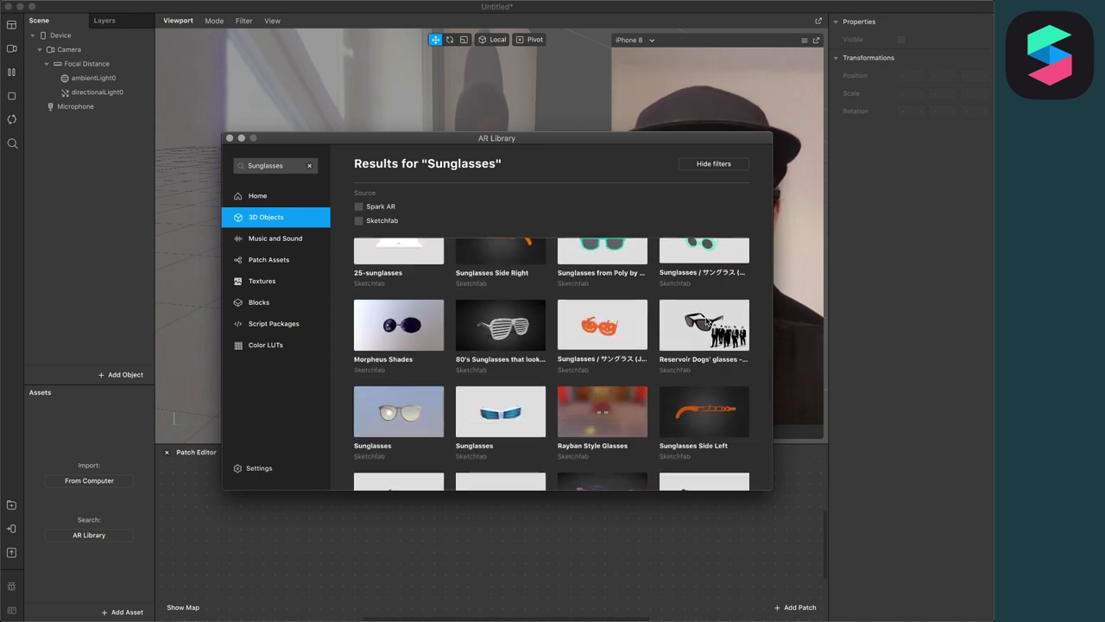
click(706, 321)
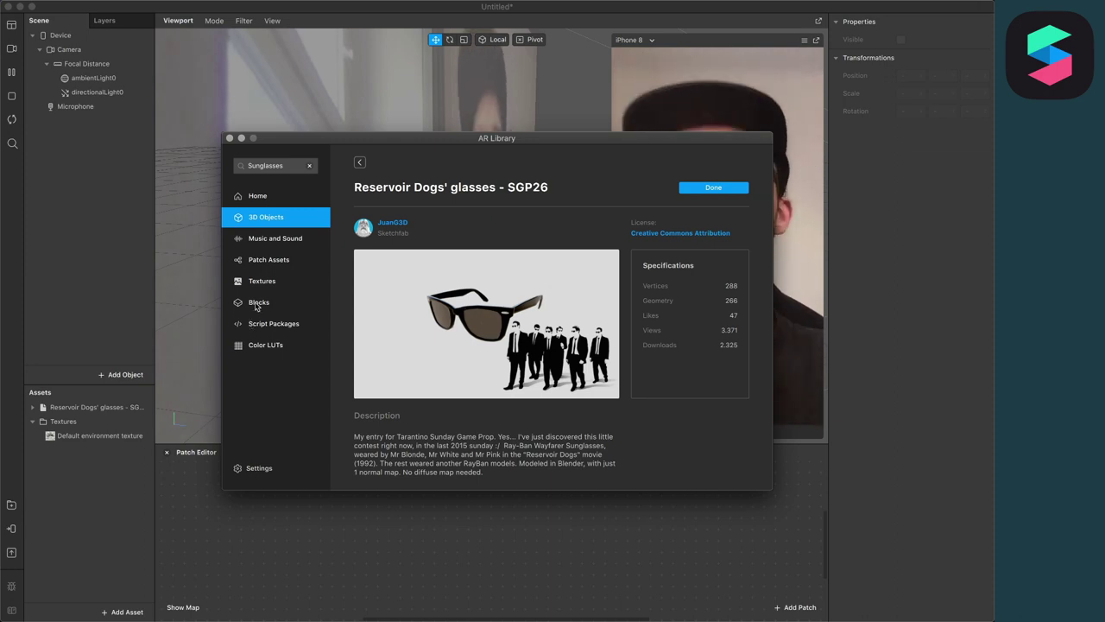
Close the library and rename the imported sunglasses asset to 'Glasses'
click(229, 138)
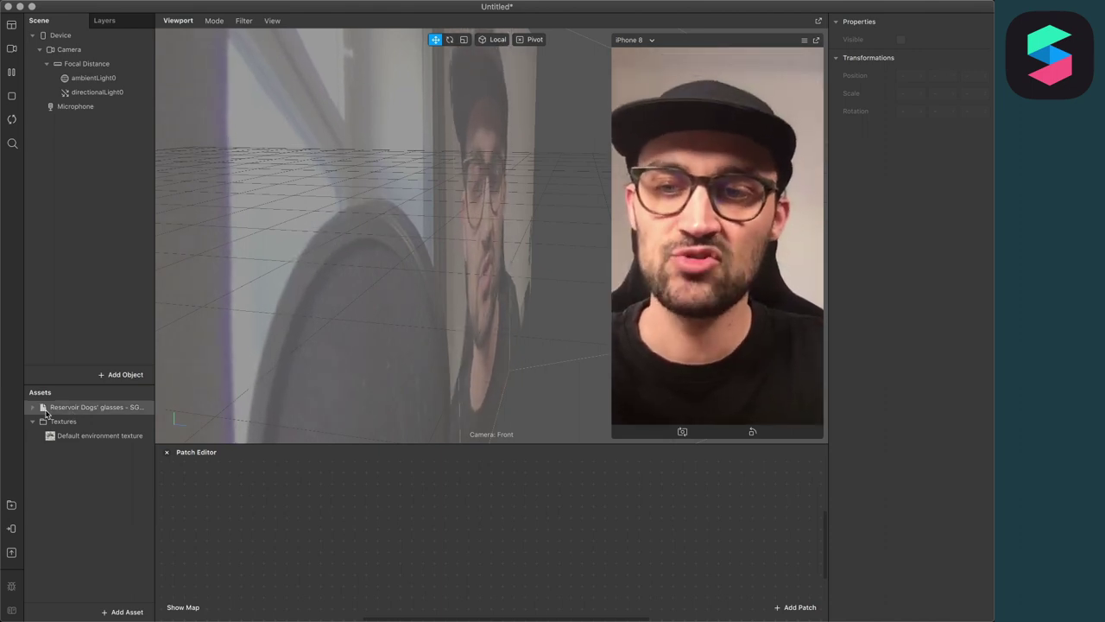
click(71, 409)
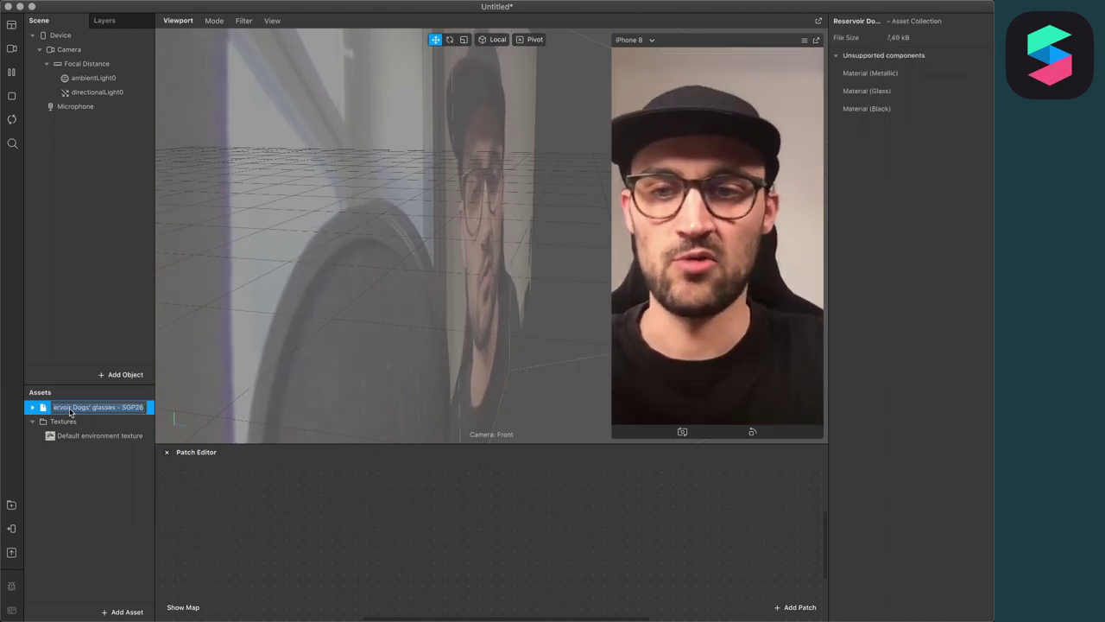
key(BackSpace)
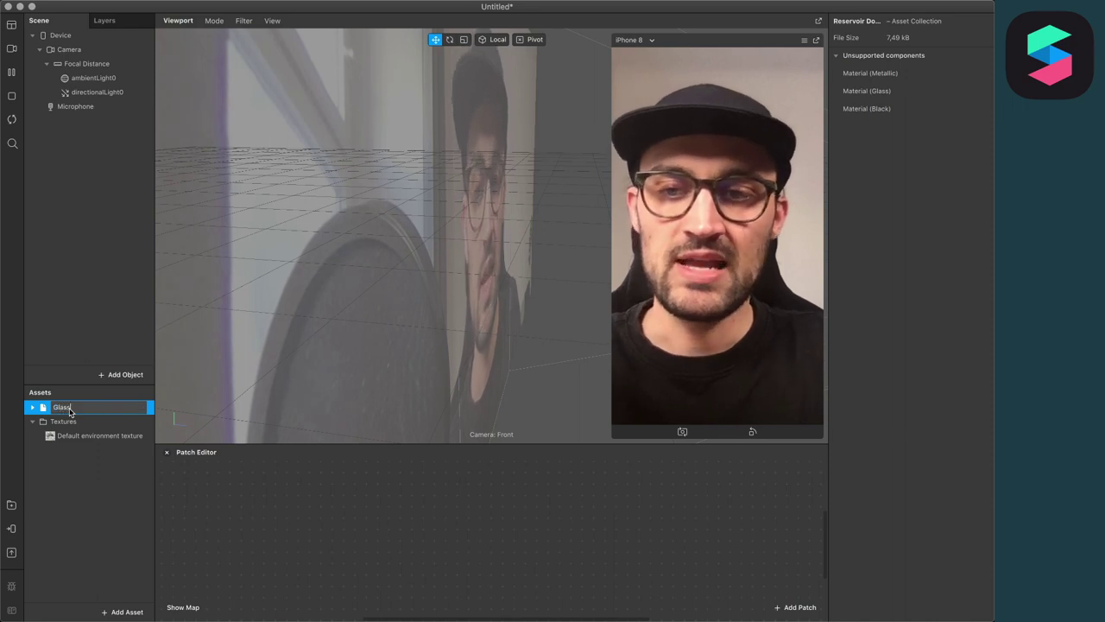
click(77, 530)
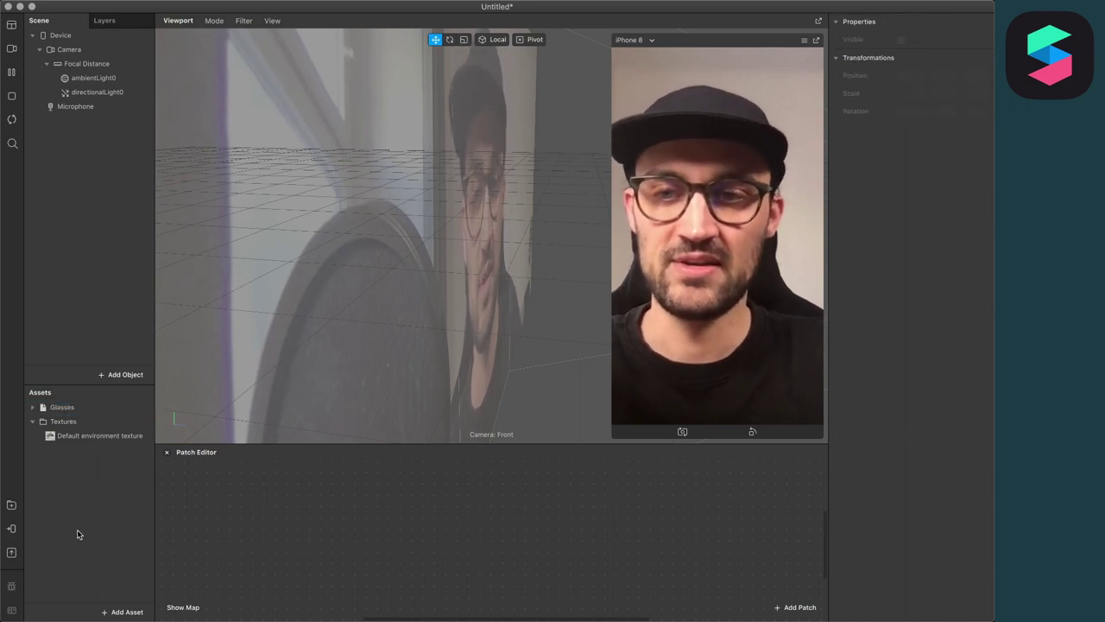
click(69, 410)
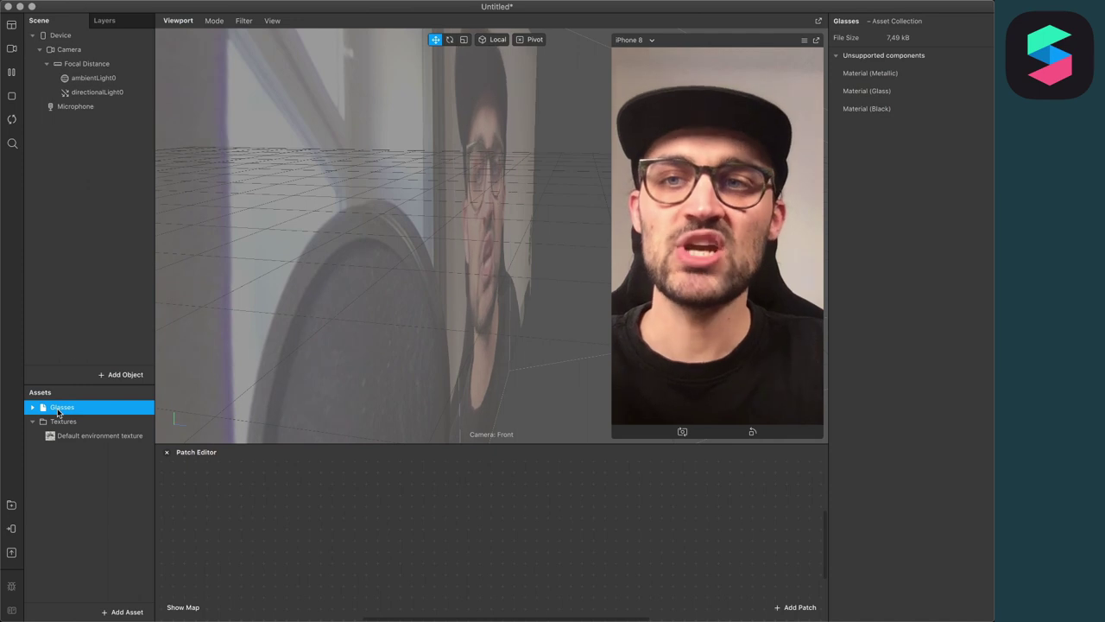
Place the Glasses model into the scene and view it from the front
drag(84, 195, 85, 195)
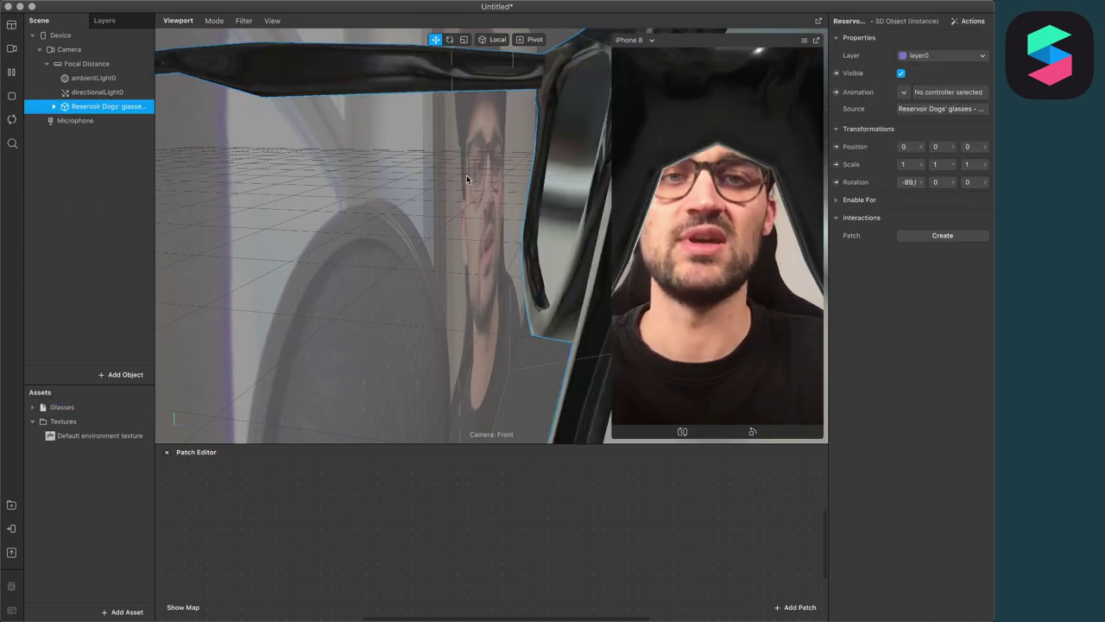
scroll(515, 228, down, 10)
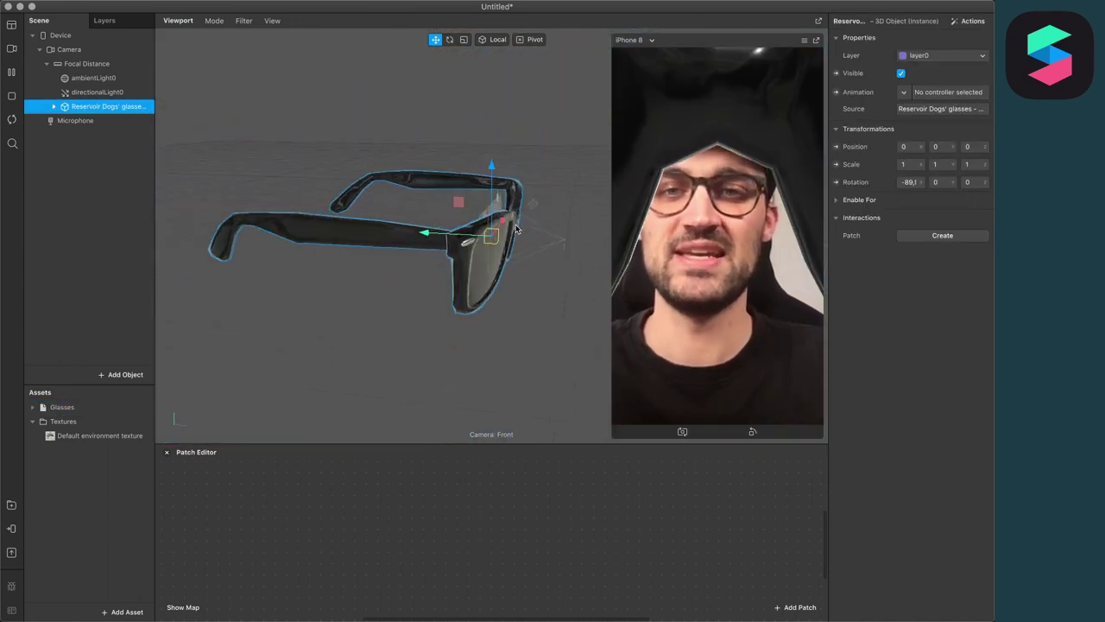
drag(538, 312, 516, 304)
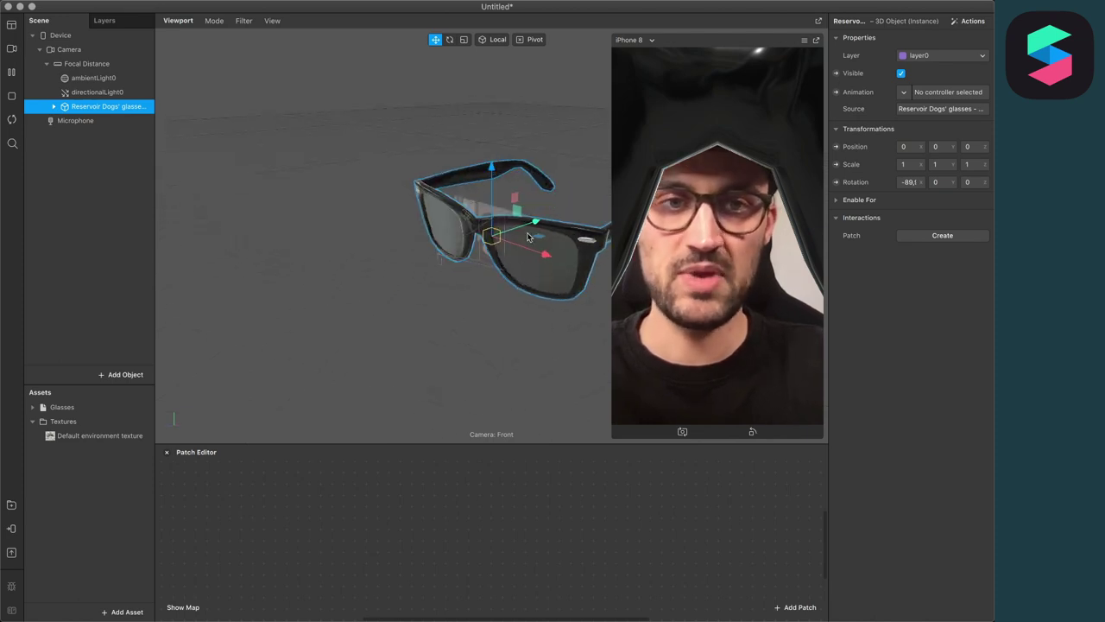
scroll(528, 236, up, 3)
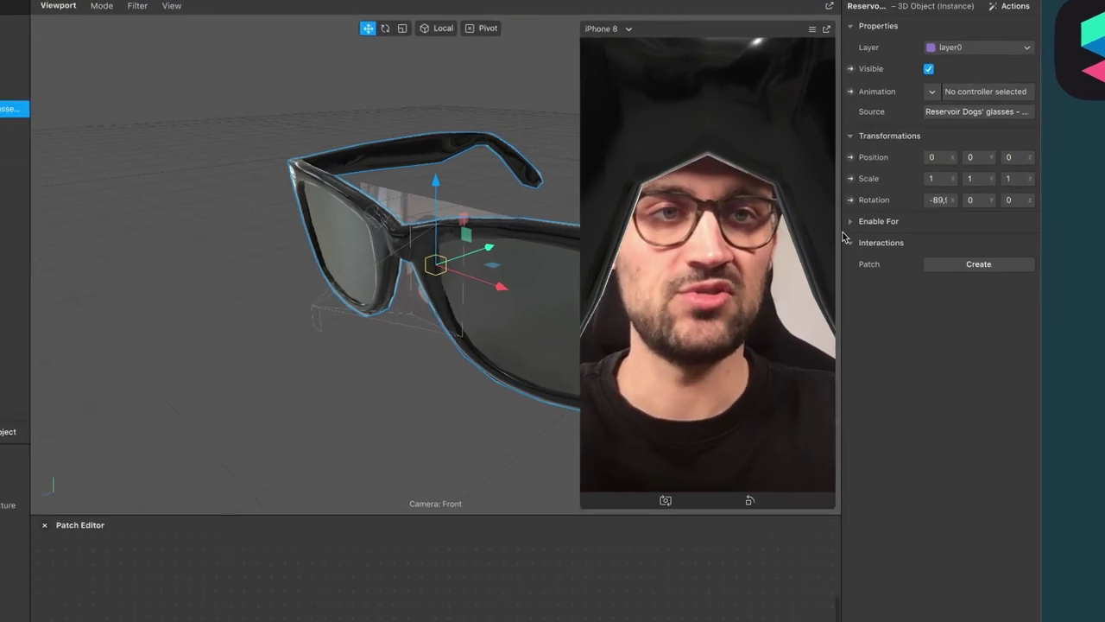
Set the glasses' Scale X, Y and Z to 0,1
click(971, 198)
text(0,1)
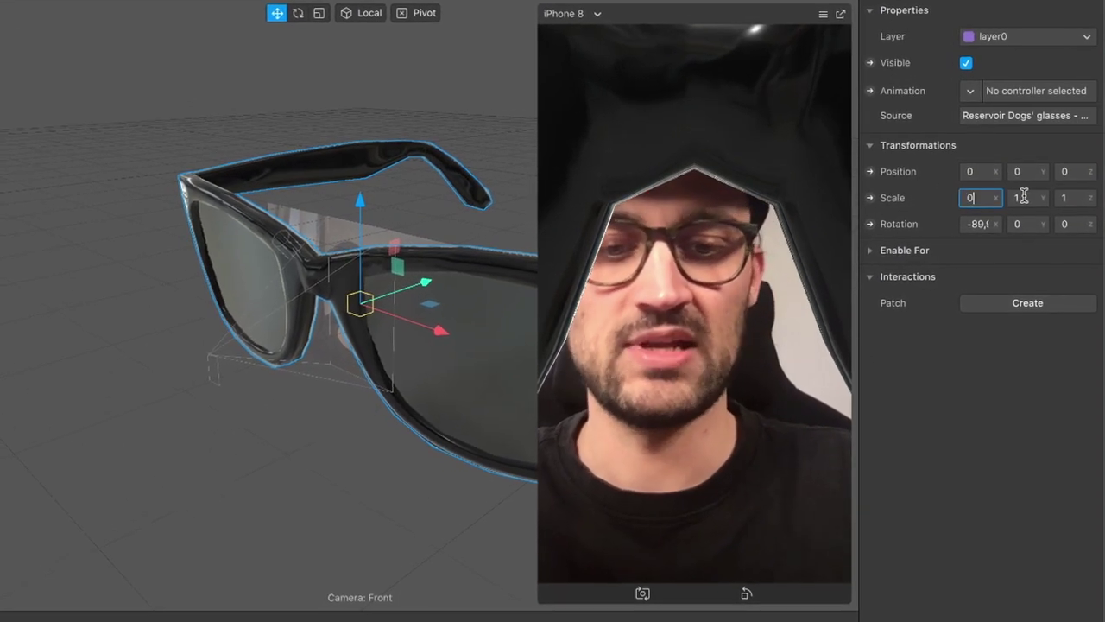
key(Return)
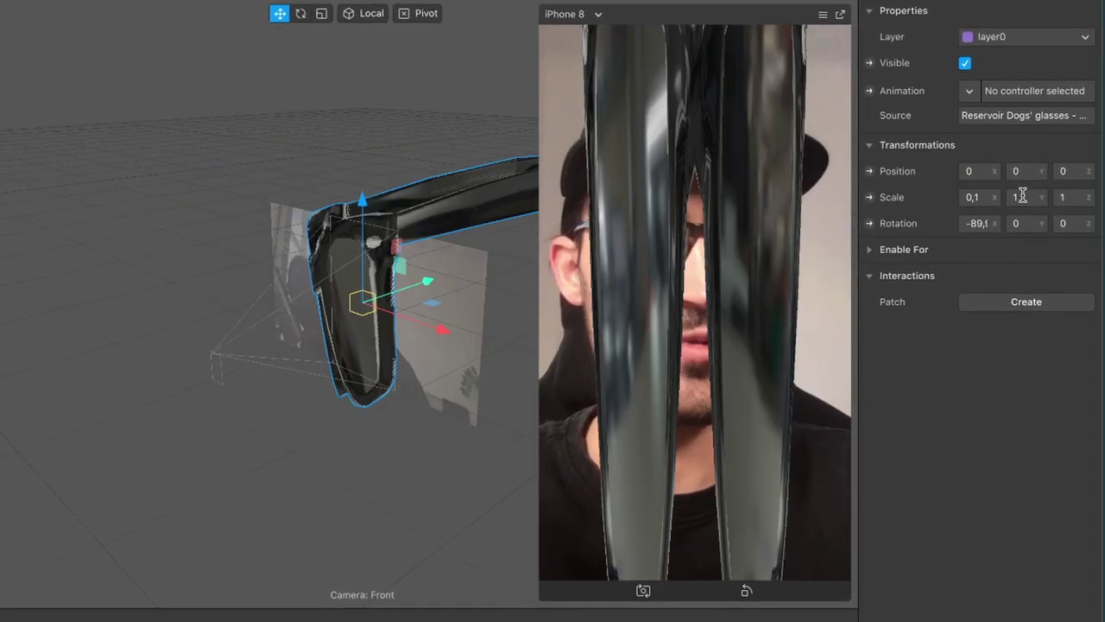
click(1019, 197)
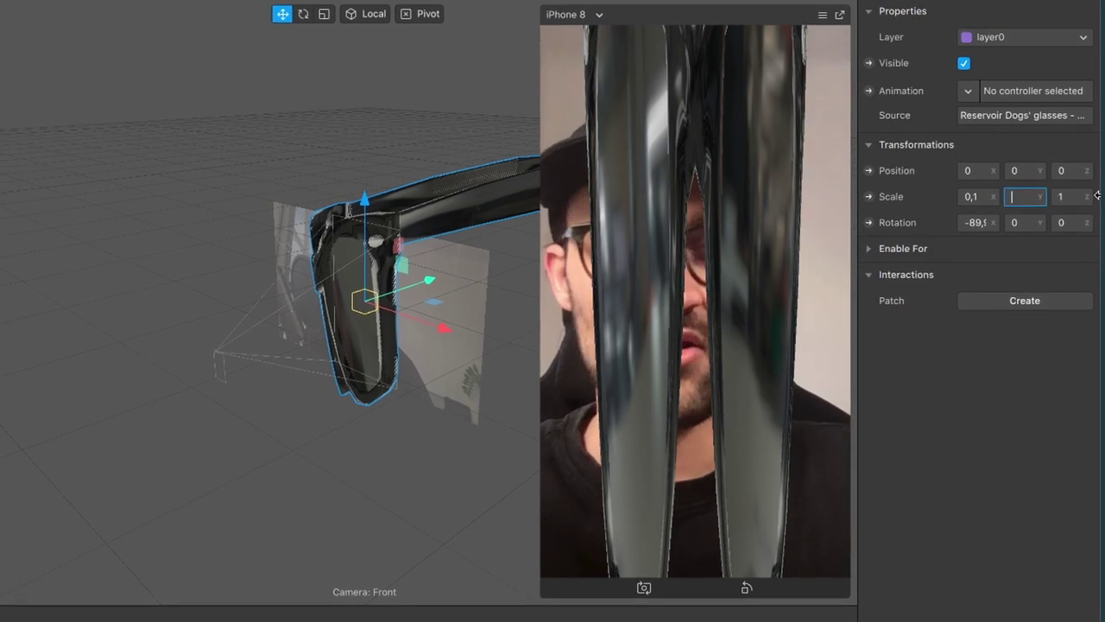
text(0,1)
key(Return)
click(1066, 196)
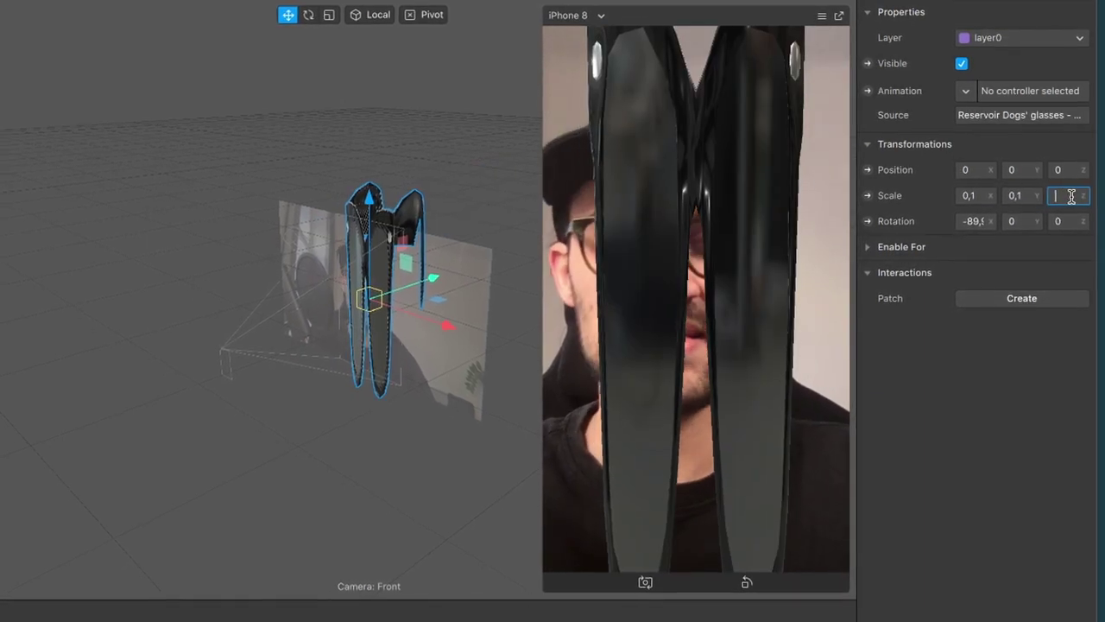
text(0,1)
key(Return)
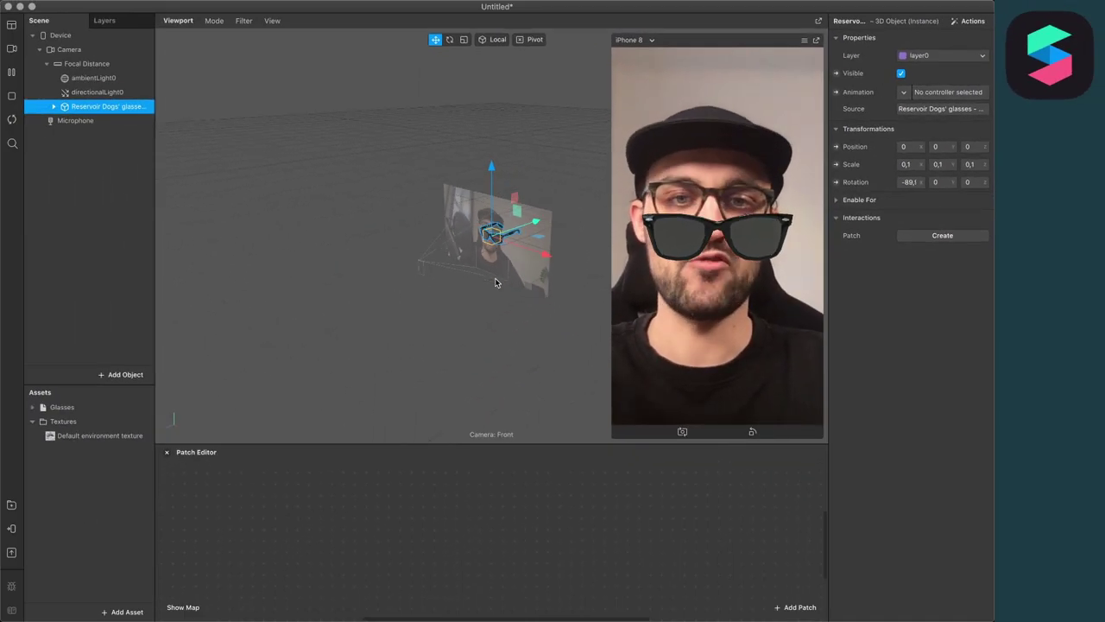
Insert a Face Tracker (faceTracker0) into the scene alongside the glasses
drag(344, 265, 423, 268)
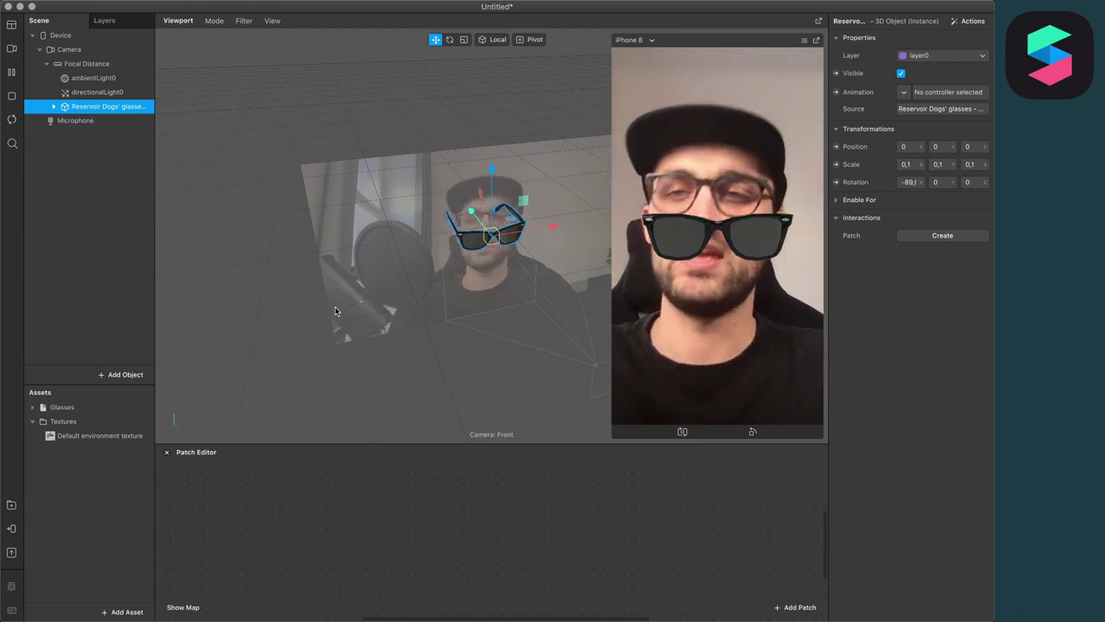
click(54, 267)
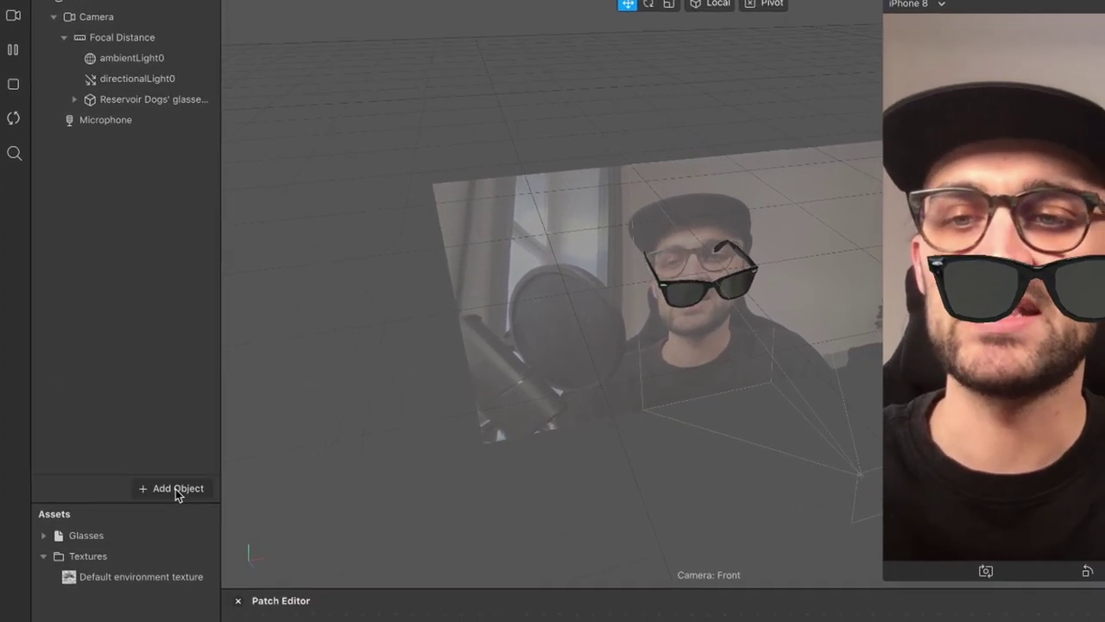
click(175, 488)
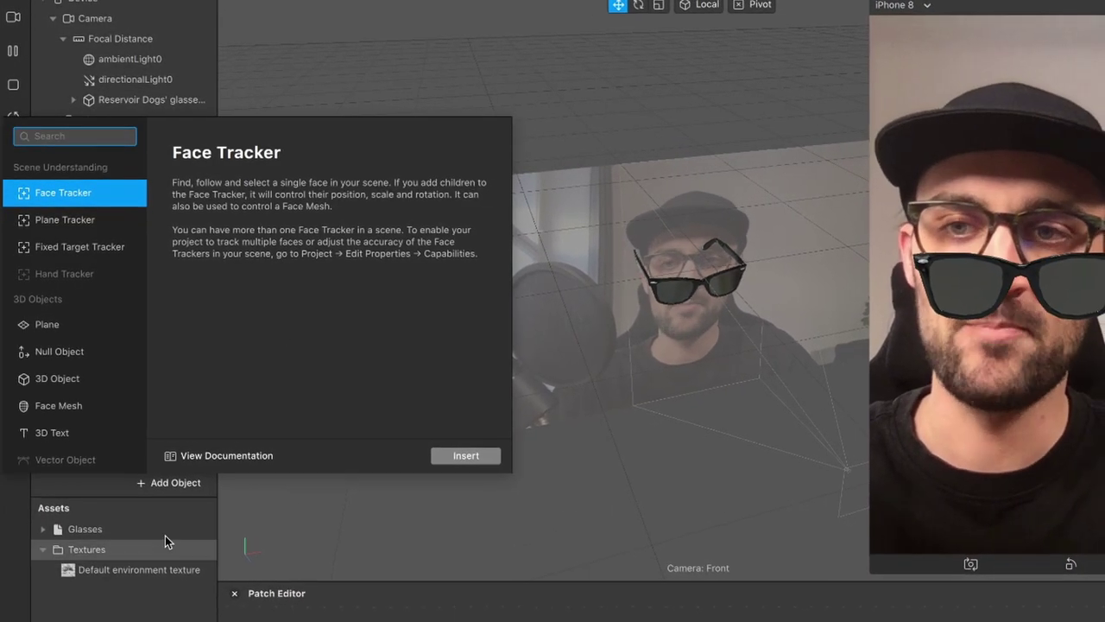
key(Return)
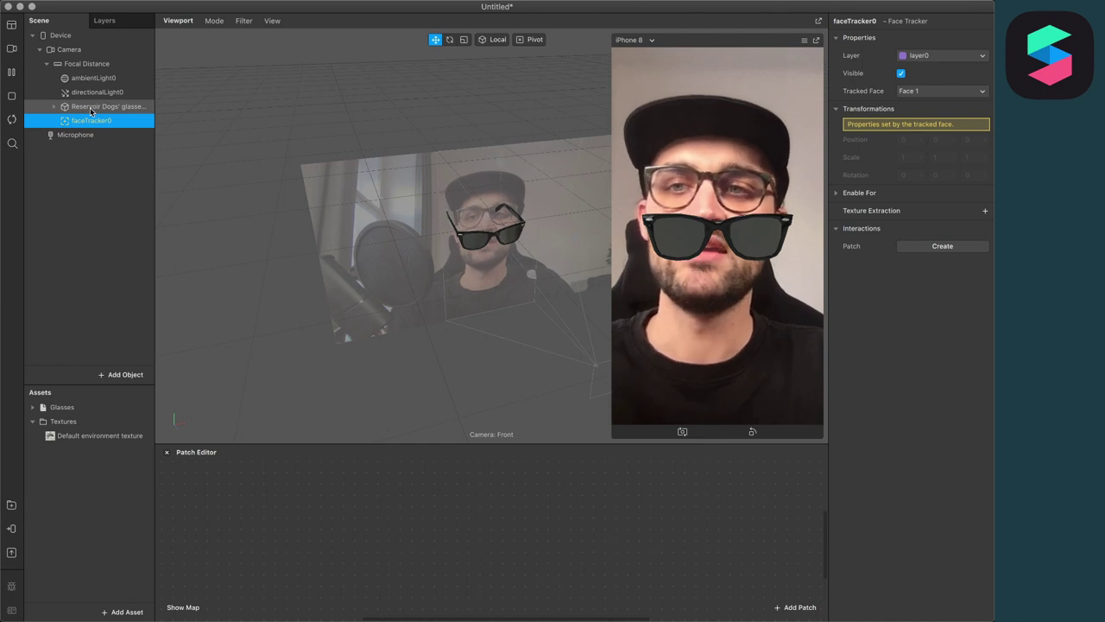
Make the glasses a child of faceTracker0 and move them onto the face
click(90, 107)
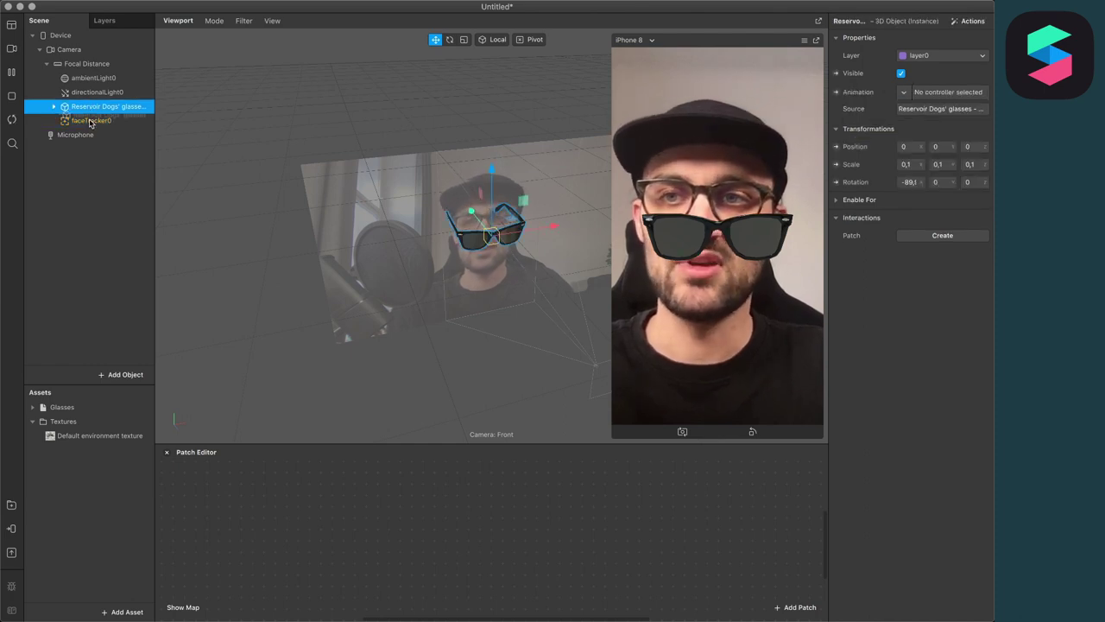
drag(89, 127, 89, 122)
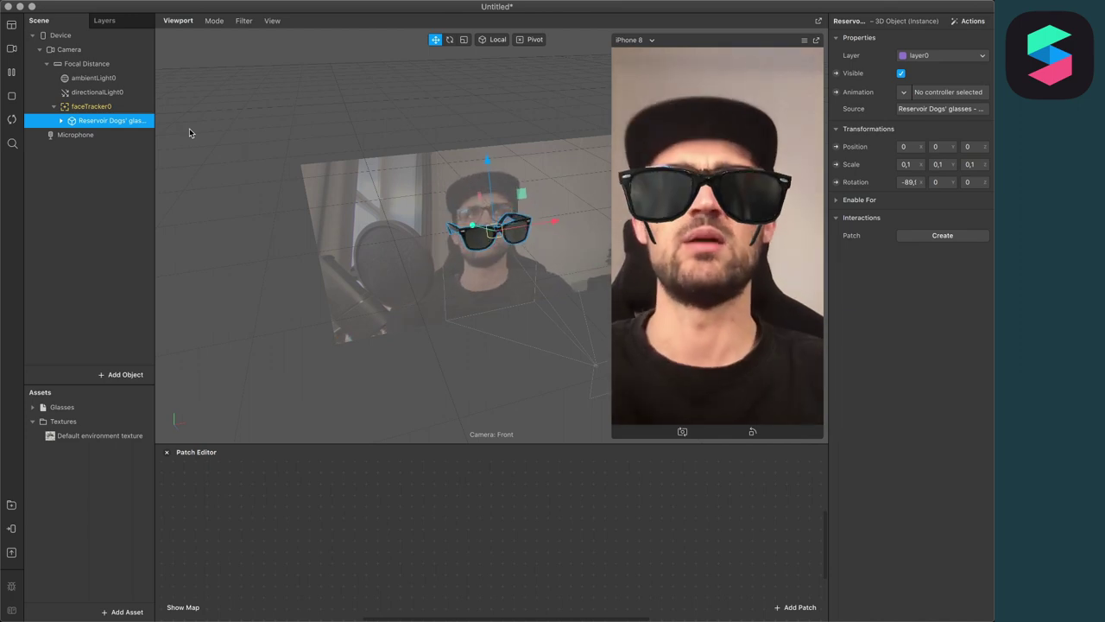
scroll(471, 207, up, 3)
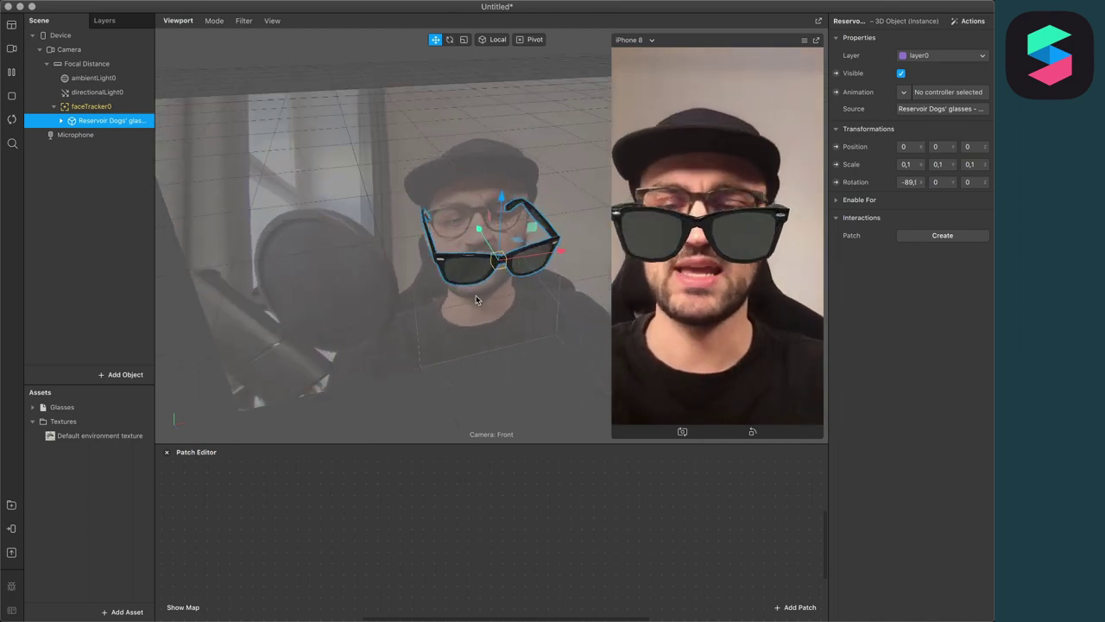
drag(493, 319, 328, 297)
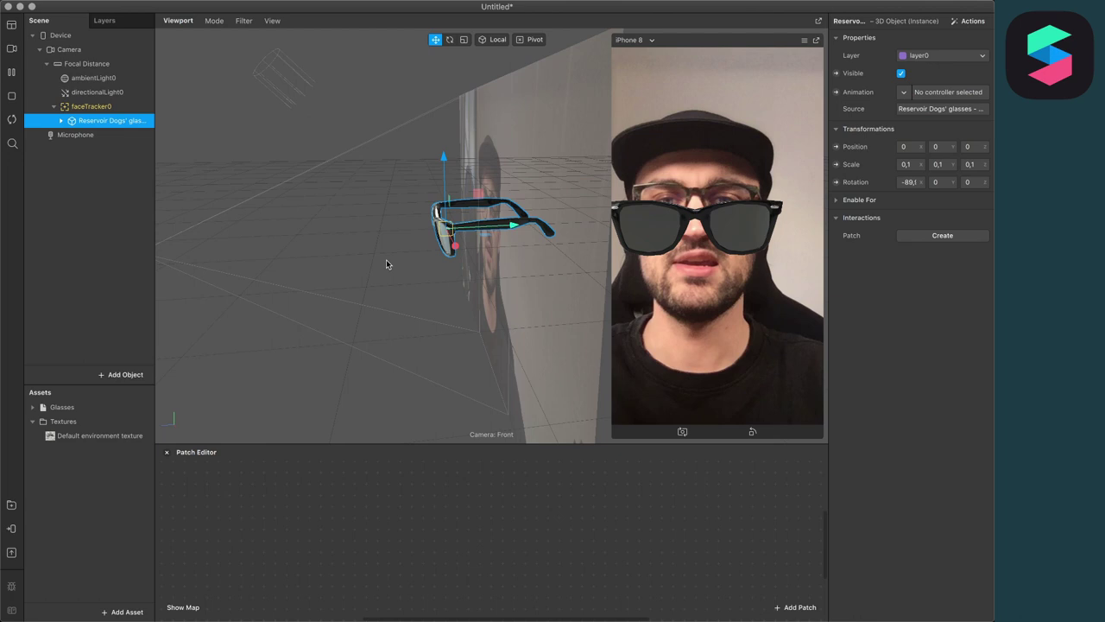
scroll(386, 262, right, 5)
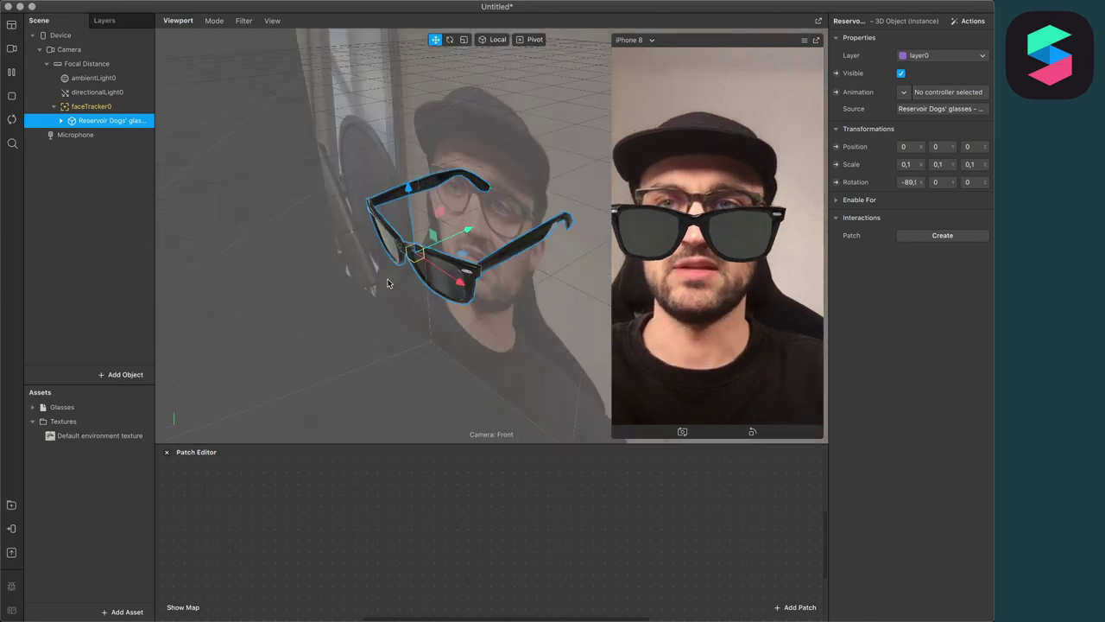
drag(388, 283, 435, 41)
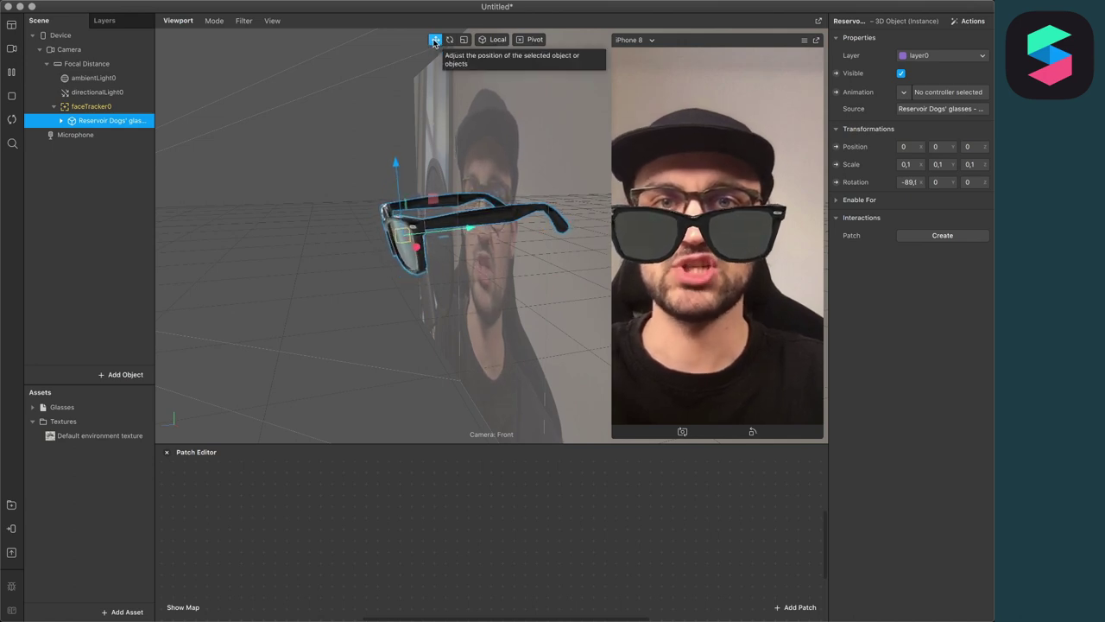
drag(442, 235, 445, 160)
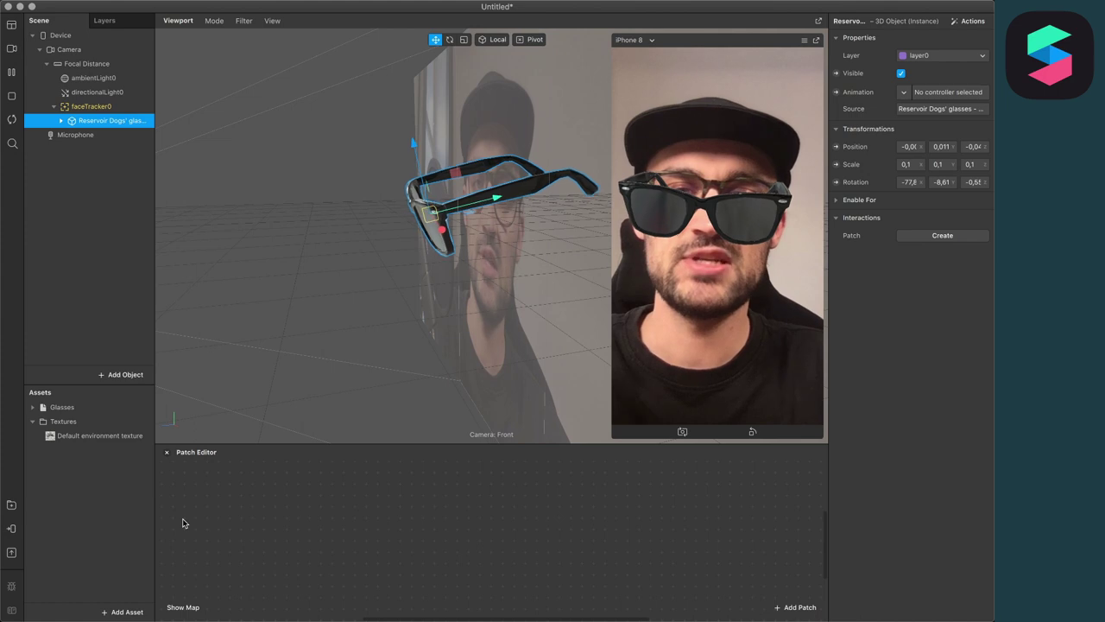
Import the free Head Occluder block from the AR Library's Blocks
click(12, 506)
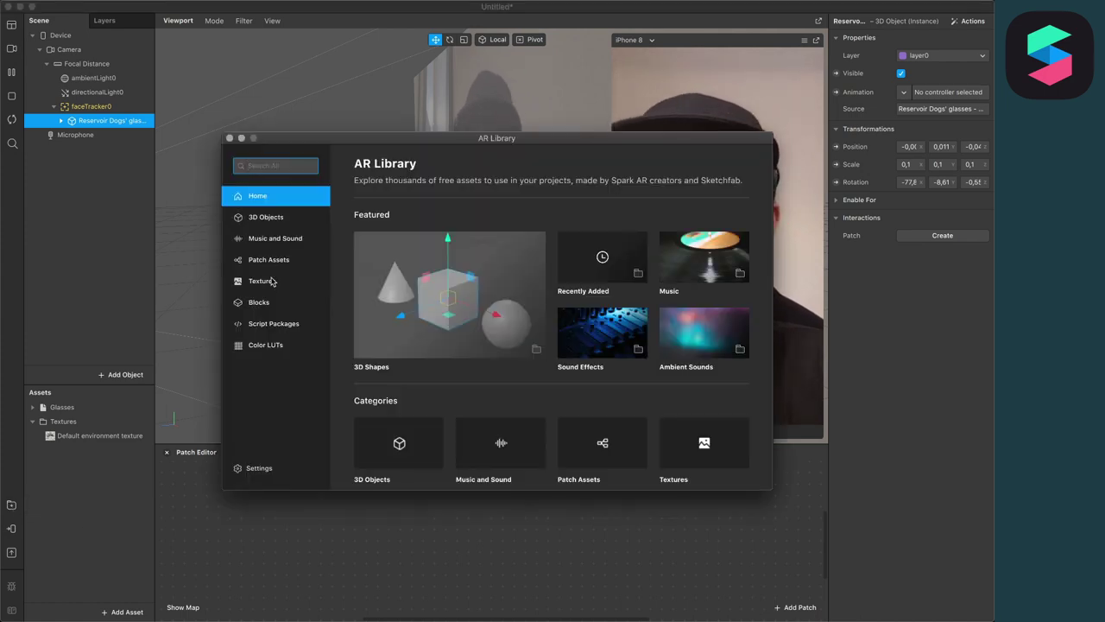
click(259, 303)
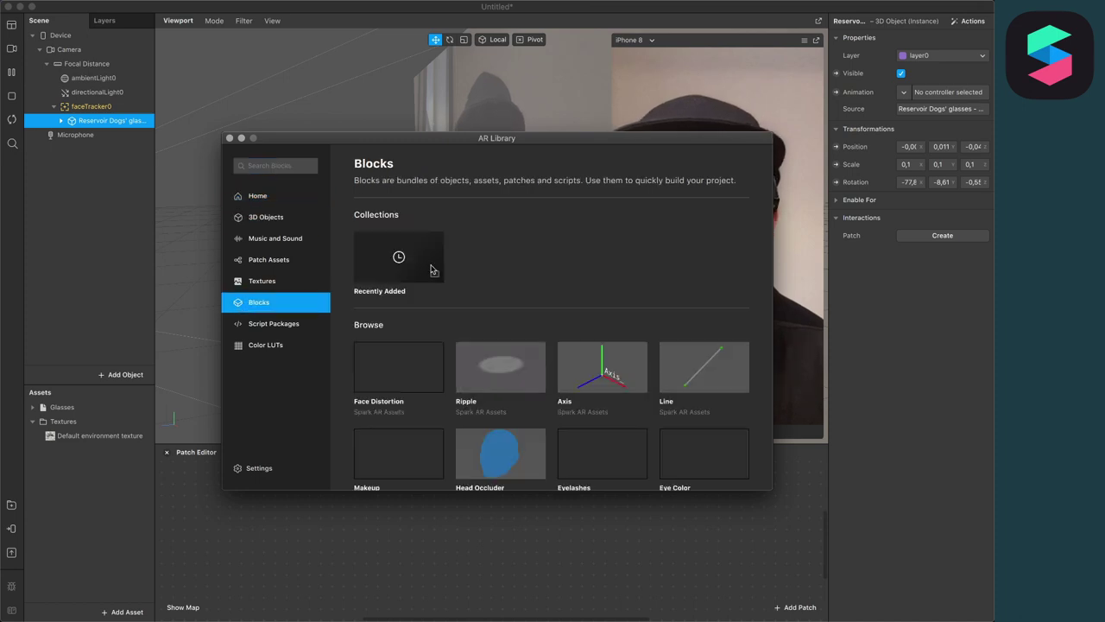
click(485, 423)
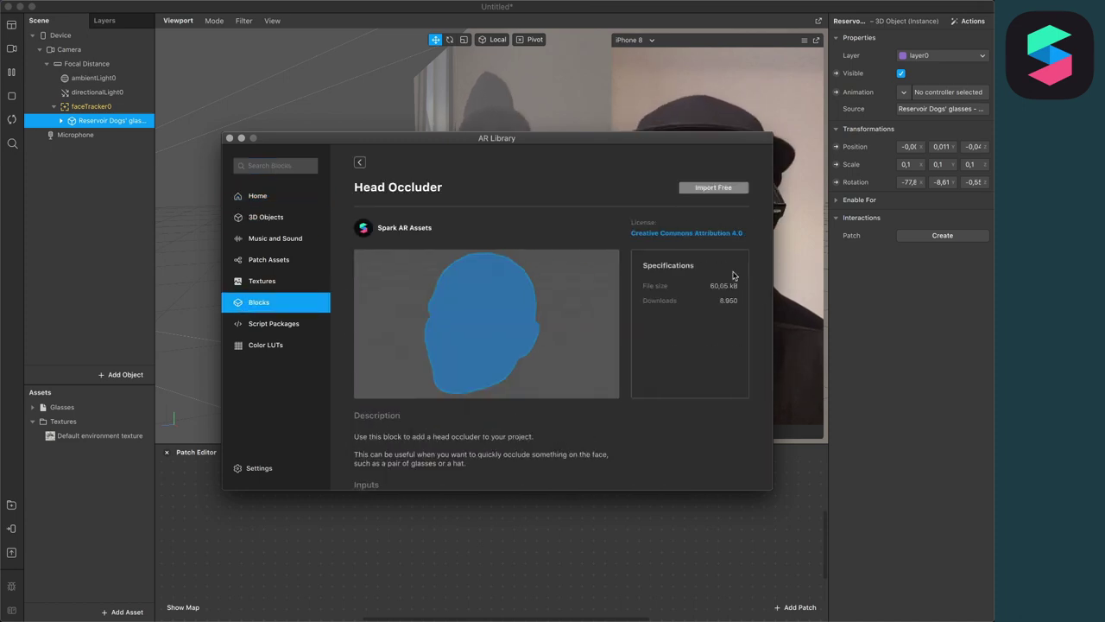
click(226, 549)
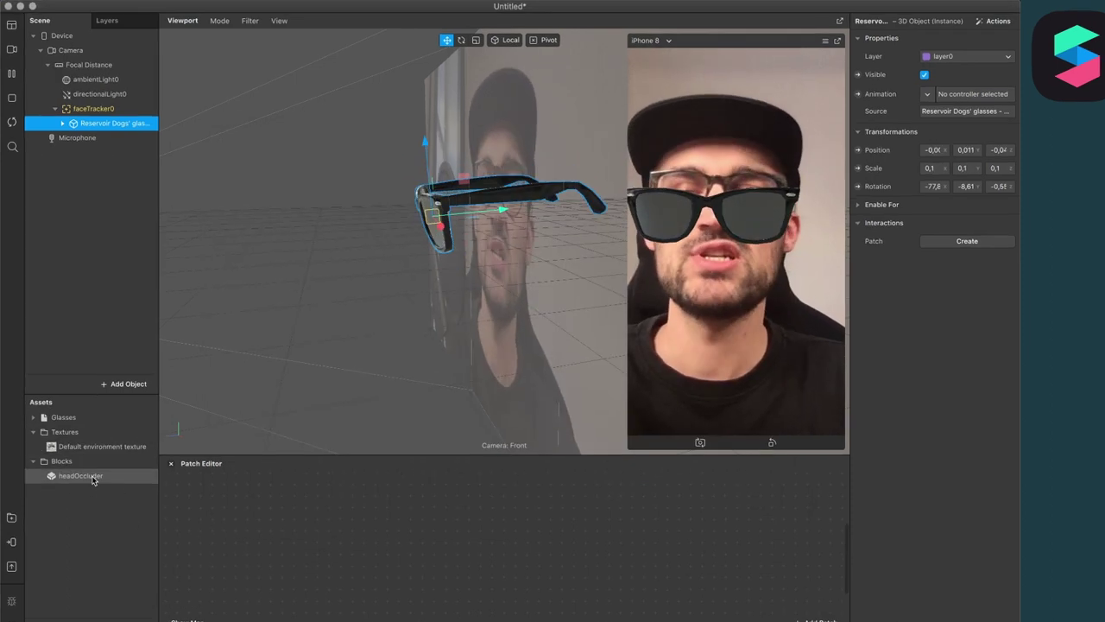
Add the headOccluder to the scene under directionalLight0, then select the glasses
drag(82, 464, 111, 177)
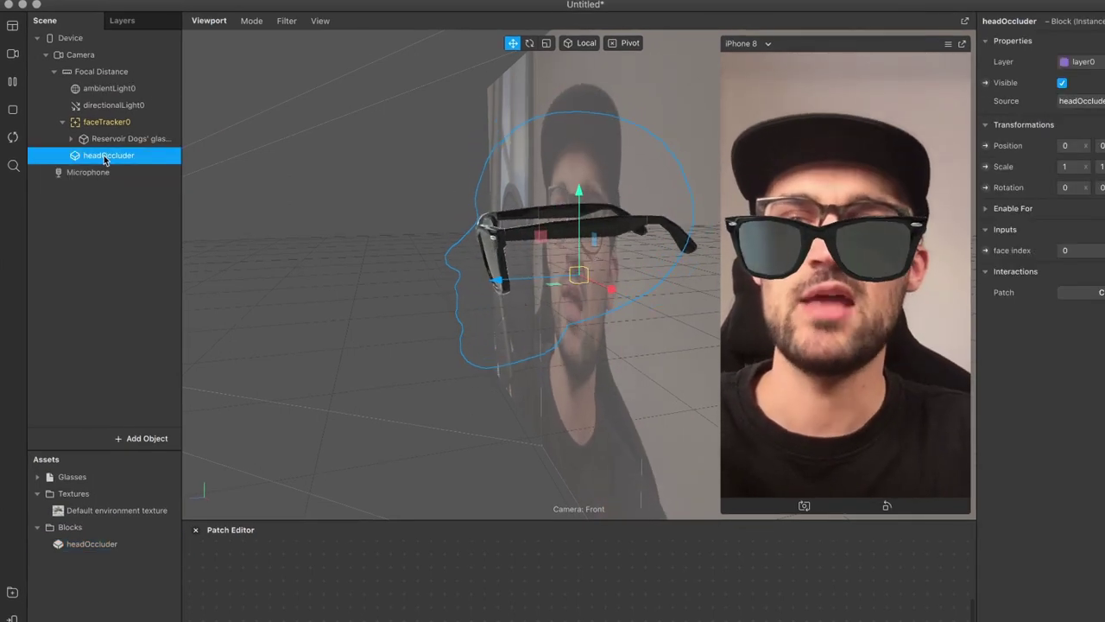
drag(105, 160, 101, 112)
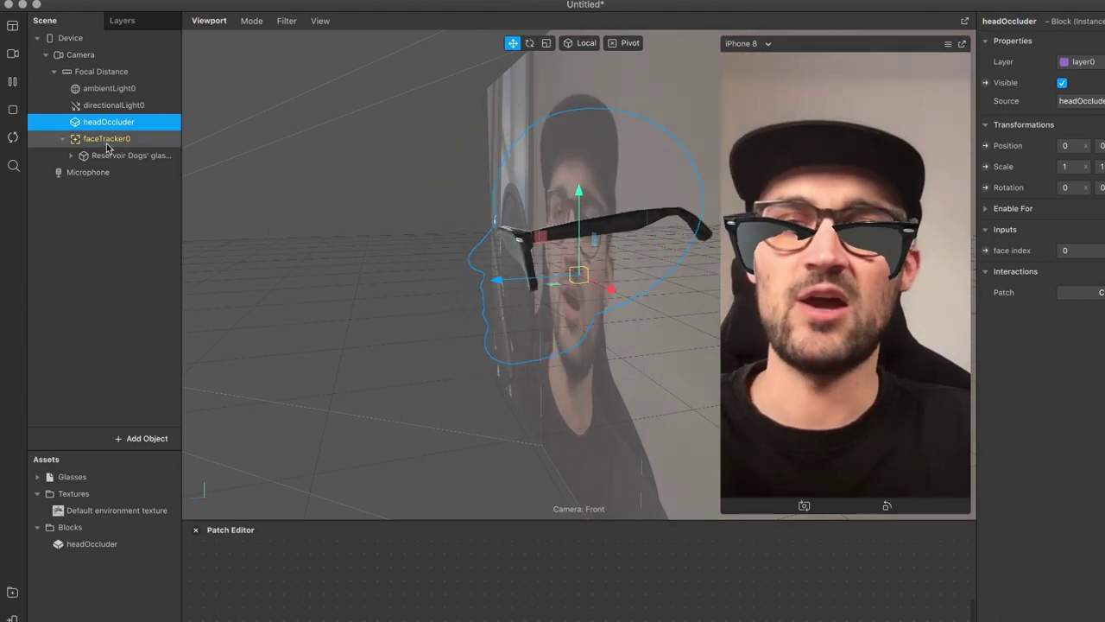
click(606, 182)
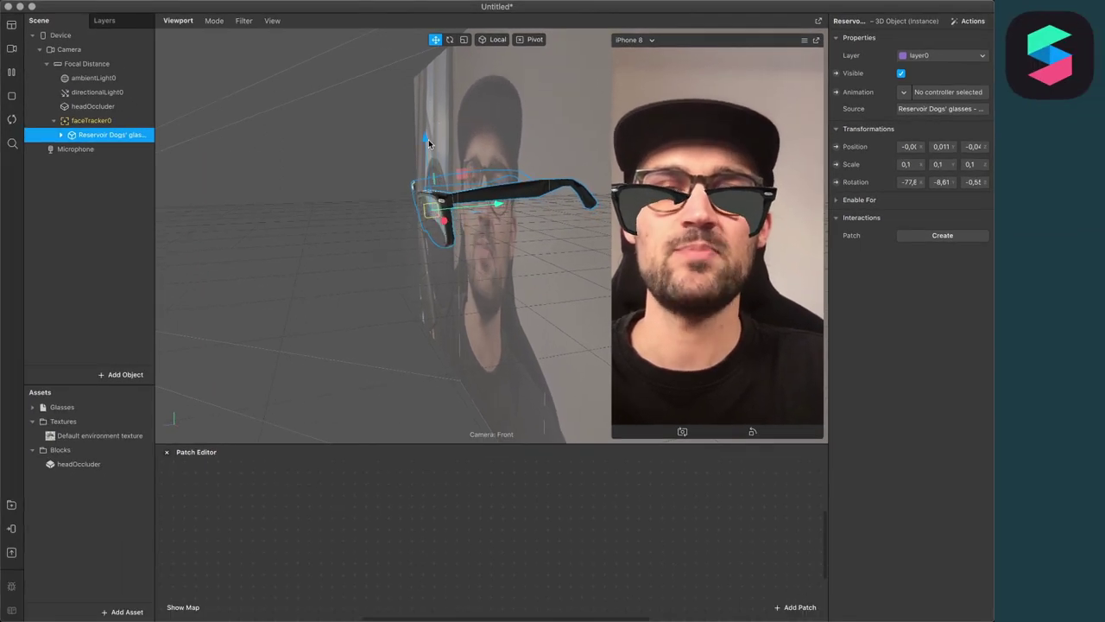
Try moving the glasses, then undo back to position 0, 0, 0
drag(428, 134, 425, 113)
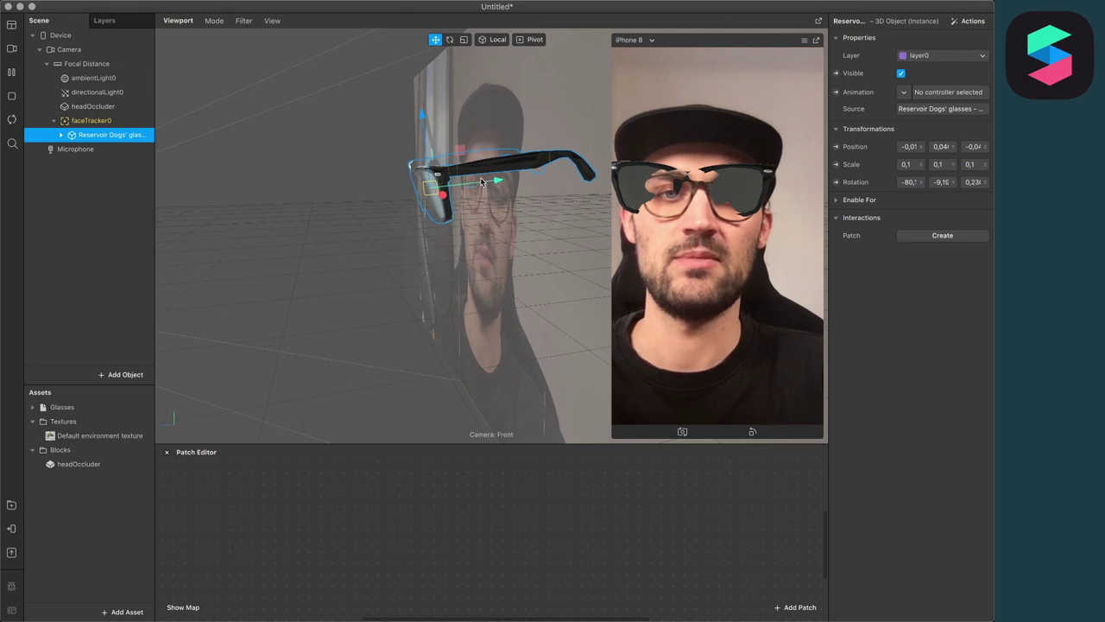
drag(482, 182, 432, 162)
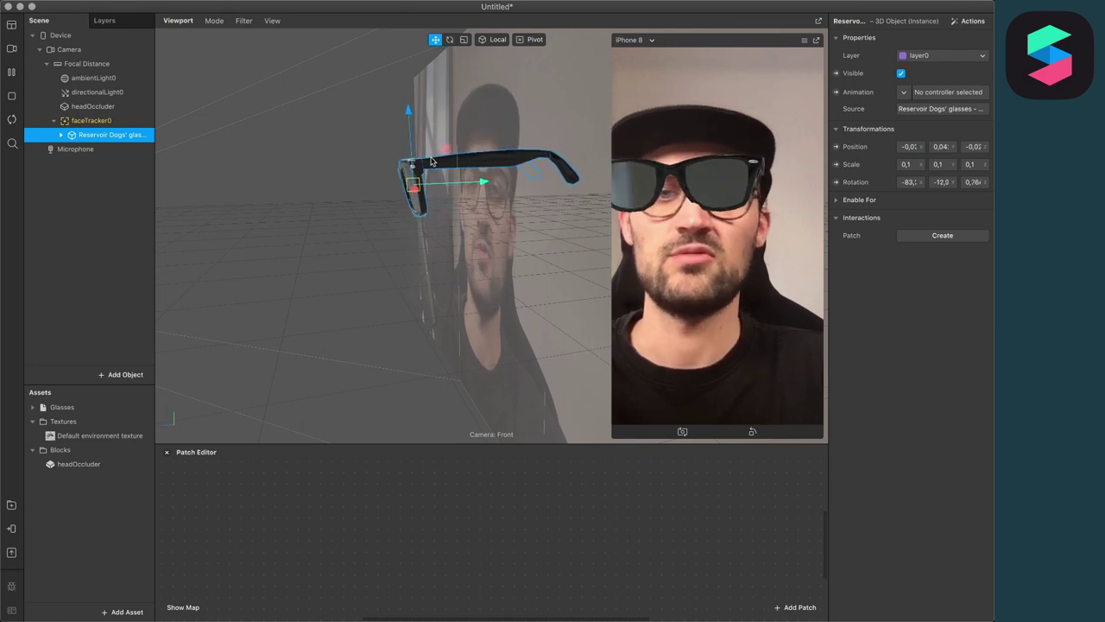
key(super+z)
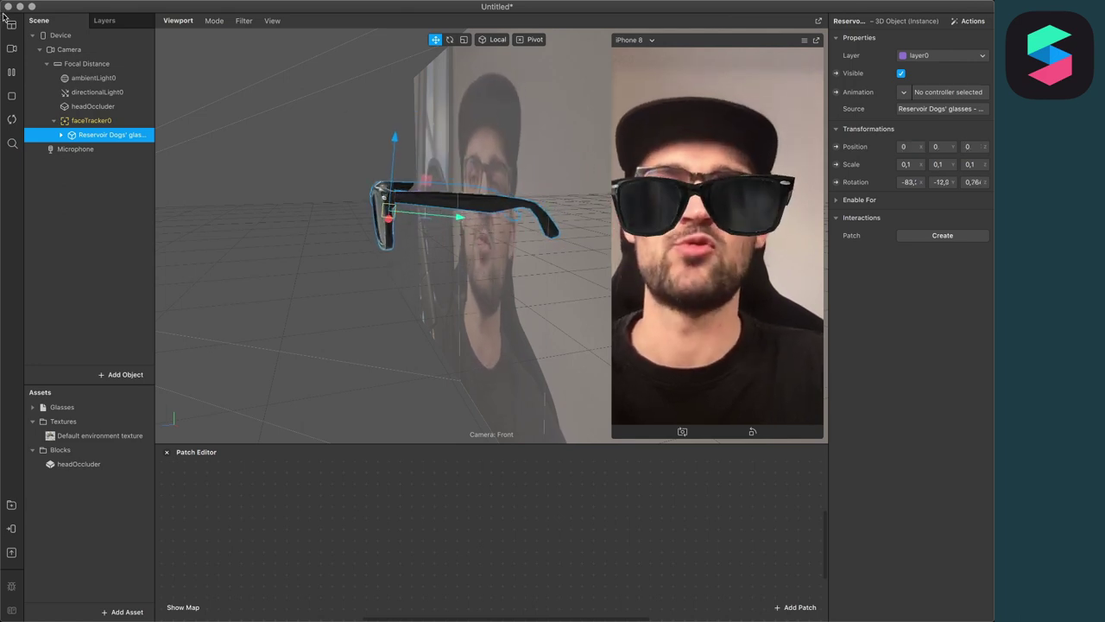
Set the glasses' rotation to -90, 0, 0
click(910, 181)
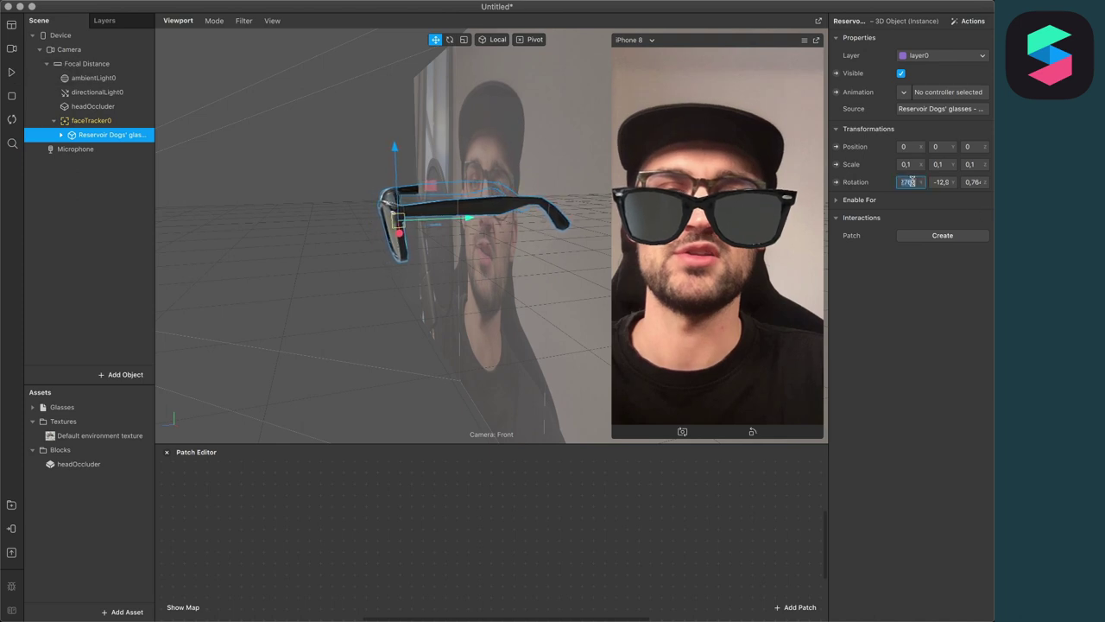
key(Tab)
click(970, 182)
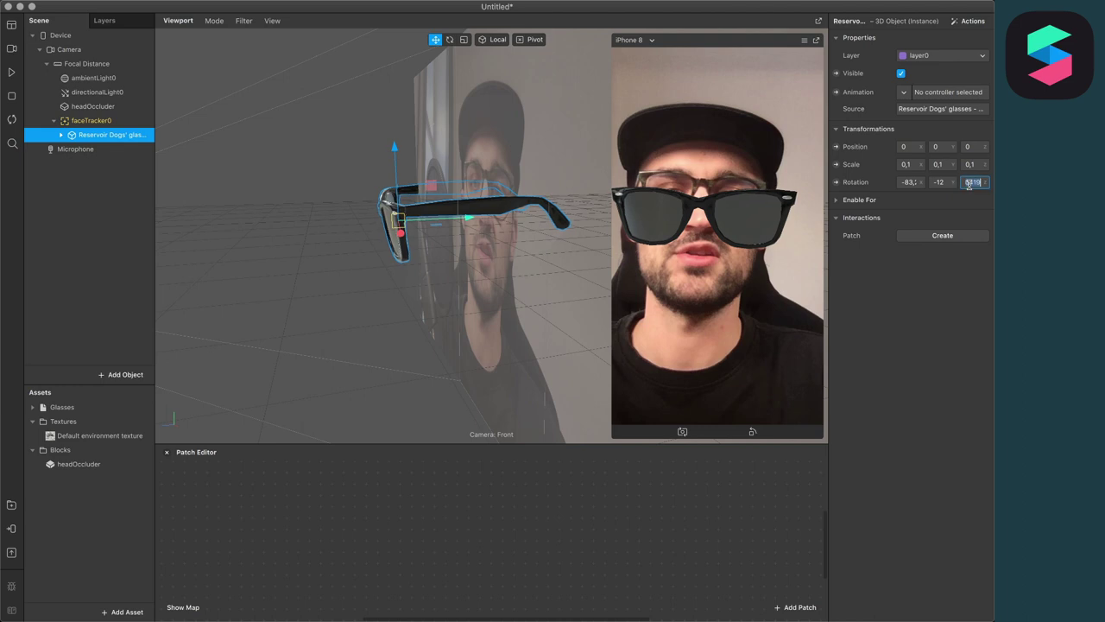
text(0)
click(939, 183)
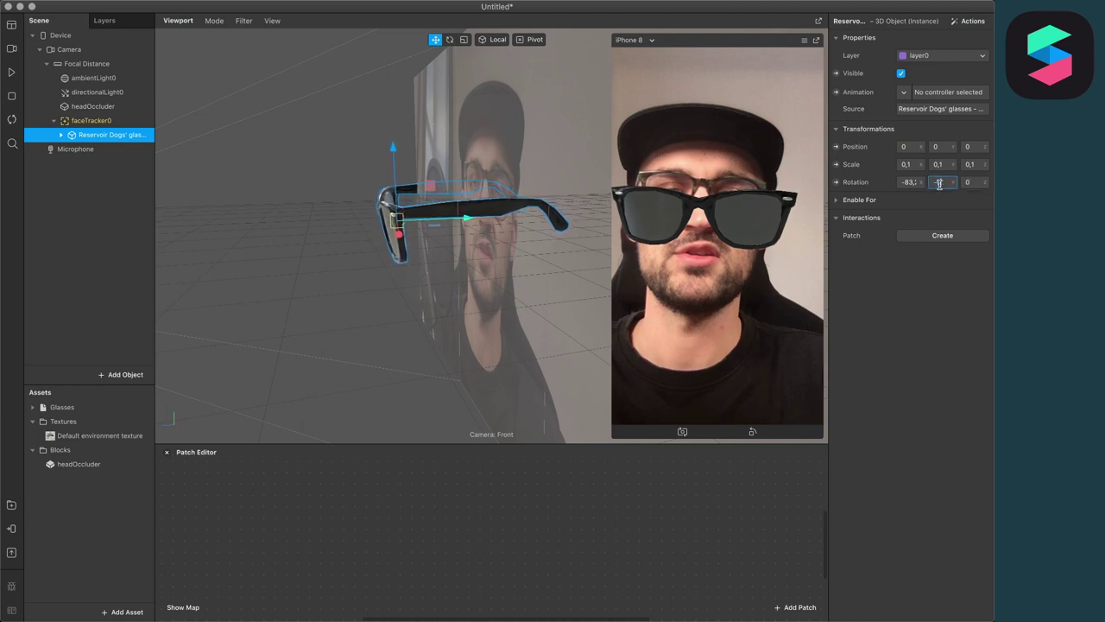
text(0)
key(shift+Tab)
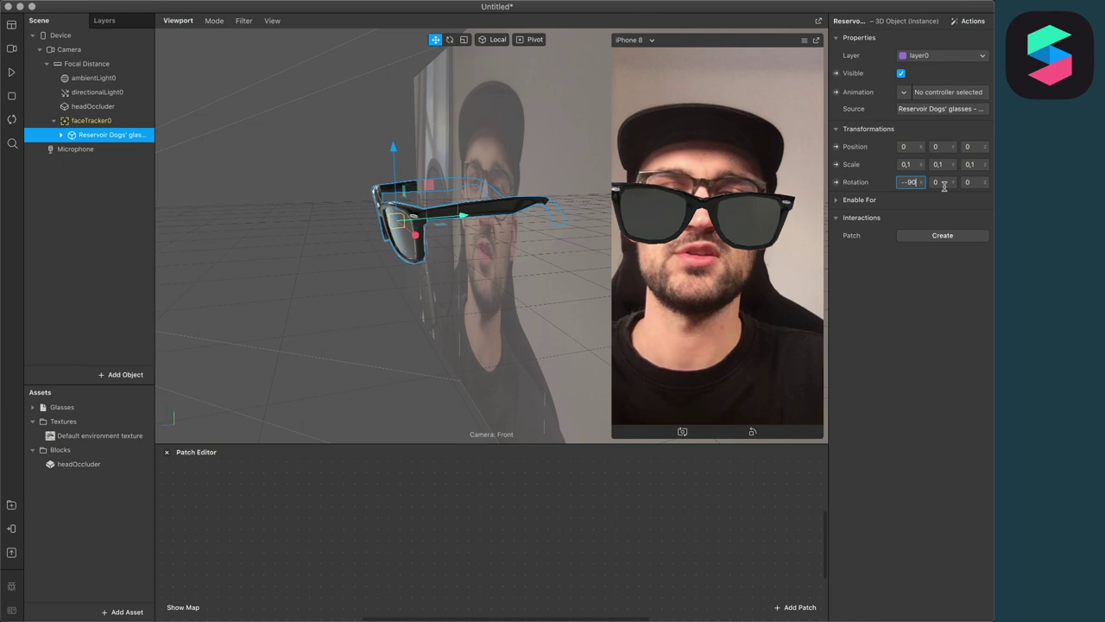
text(-90)
key(Return)
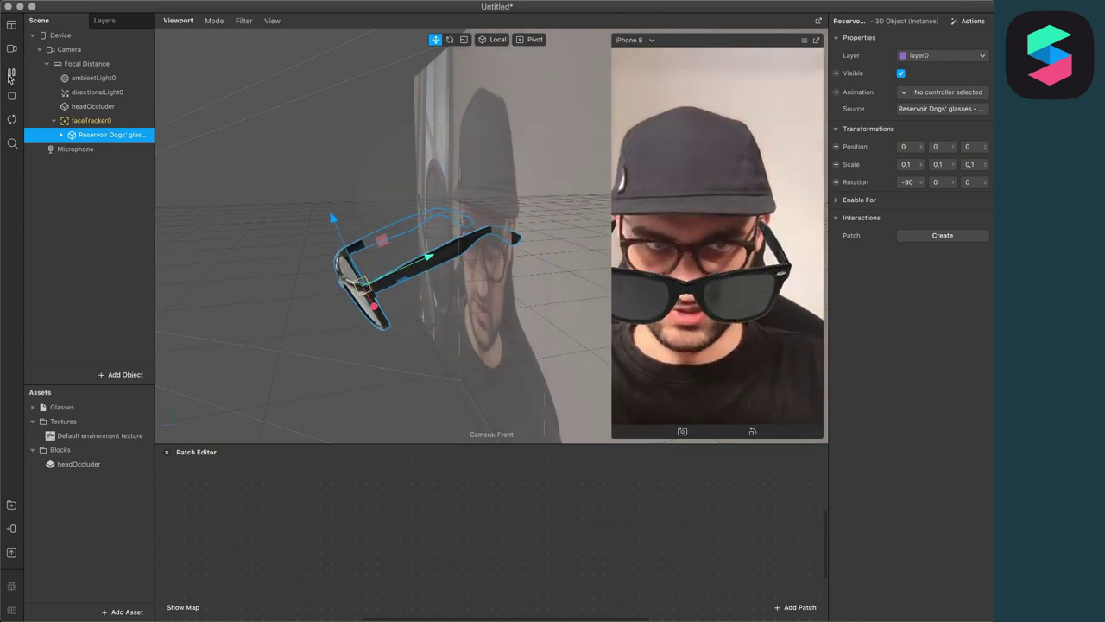
Pause the preview, nudge the glasses right and up, and tilt them to about -94 on X
click(11, 72)
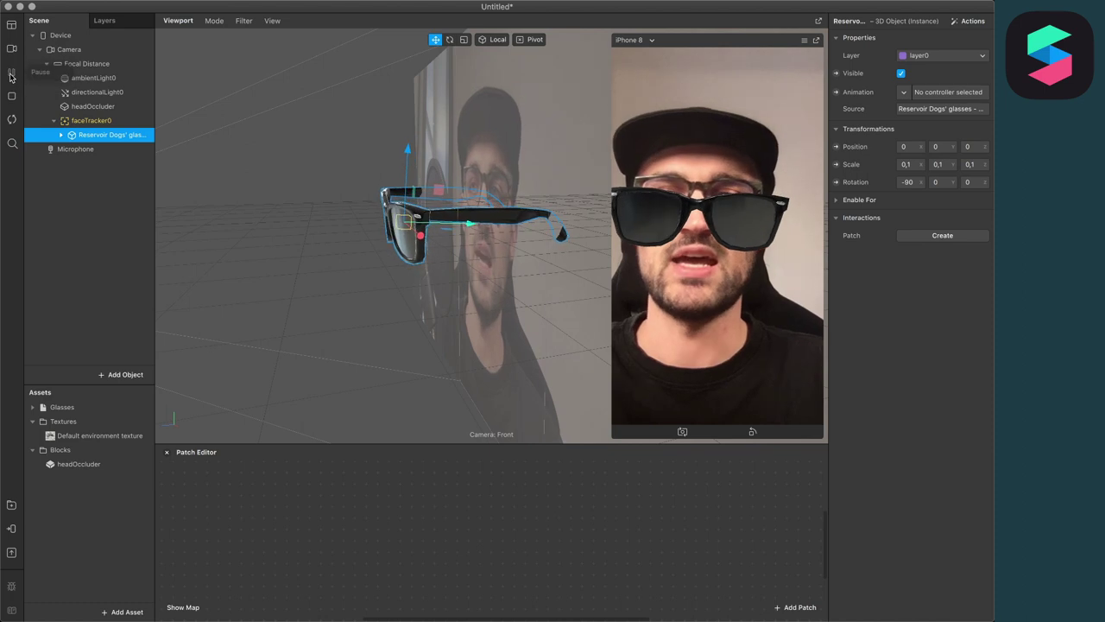
click(441, 227)
drag(441, 227, 462, 227)
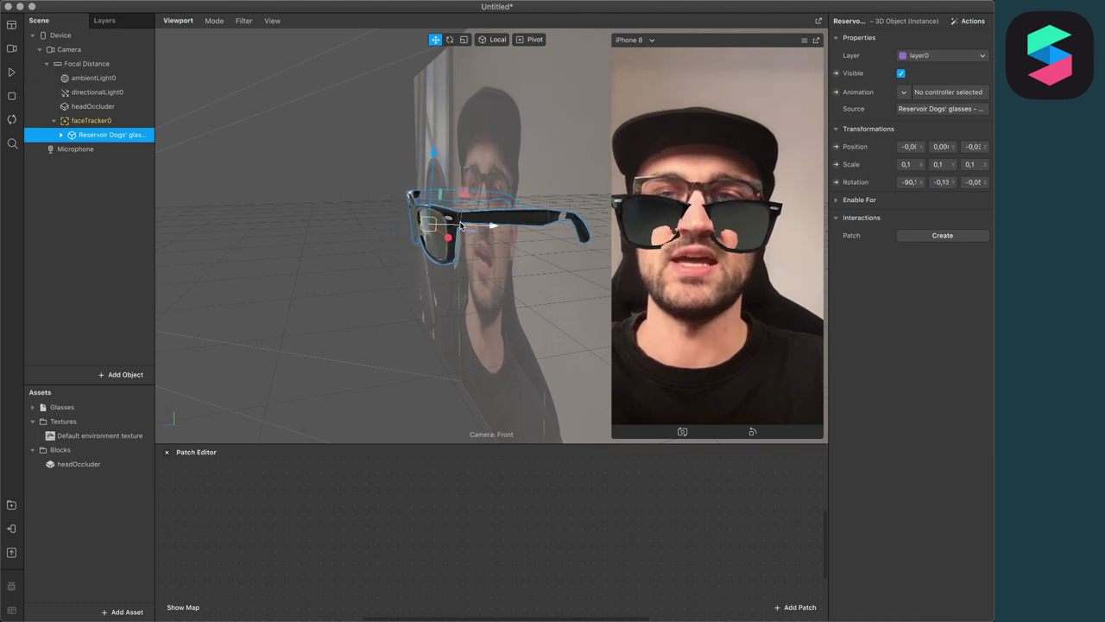
drag(434, 177, 435, 159)
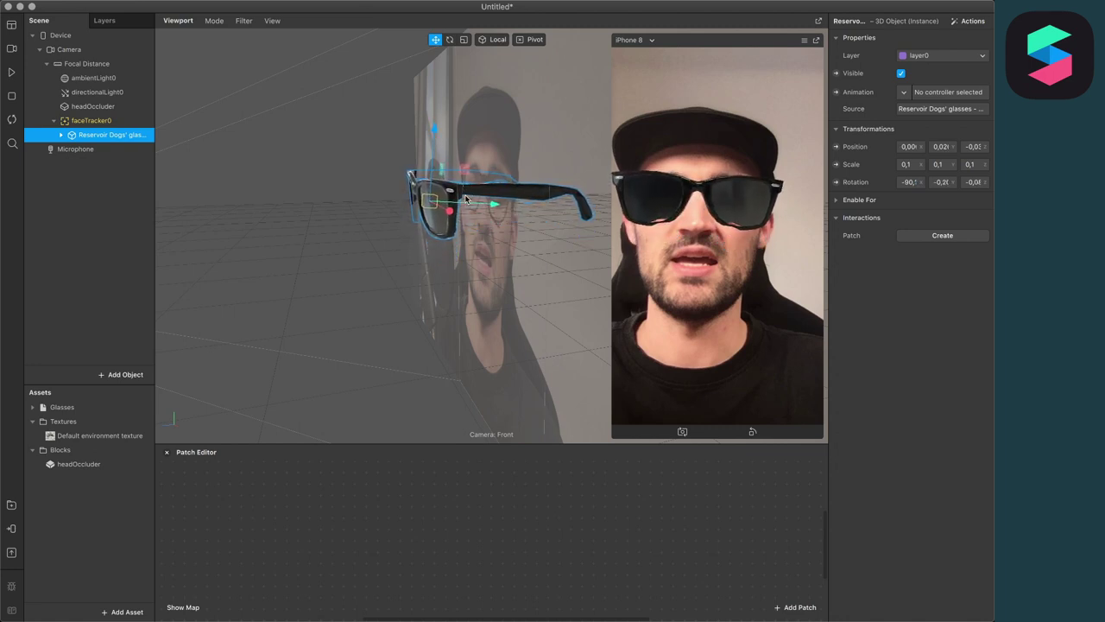
click(449, 40)
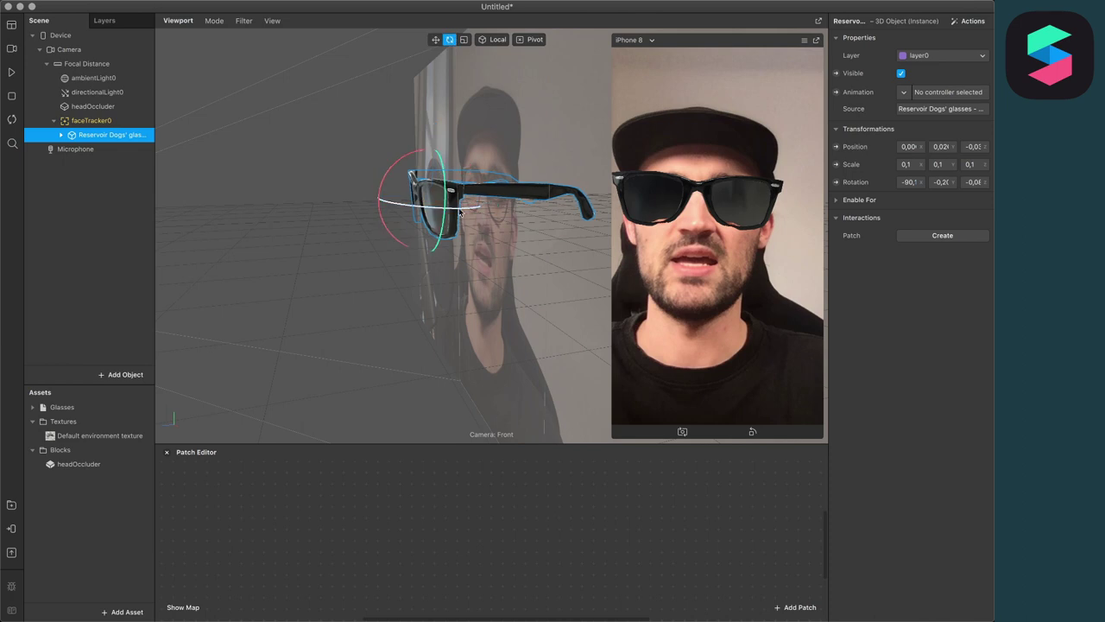
drag(386, 183, 385, 197)
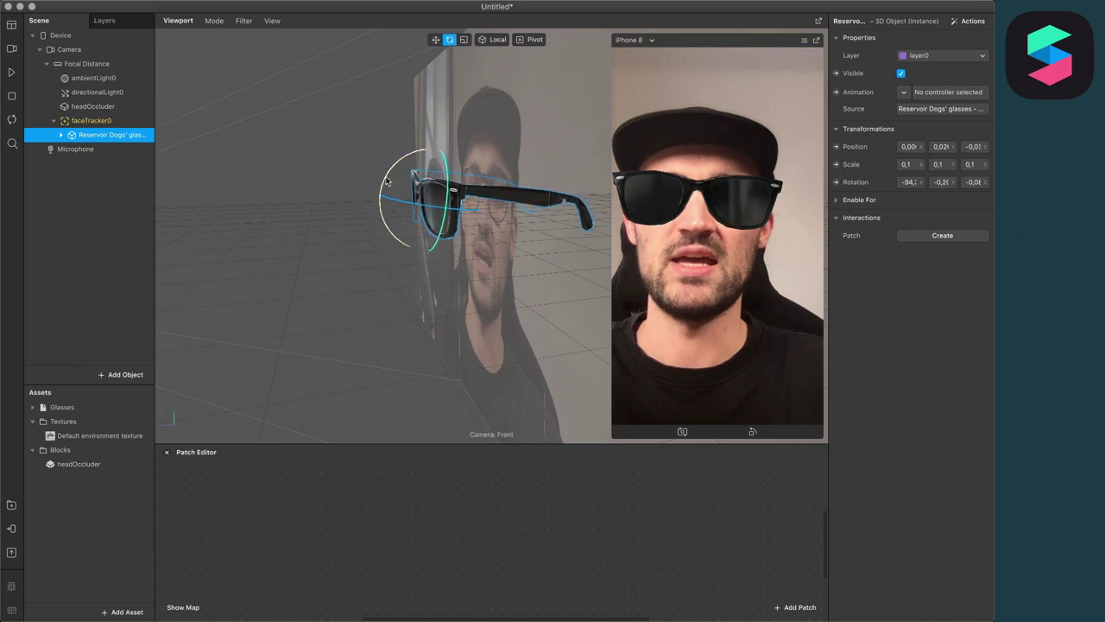
Set the glasses' Scale X, Y and Z to 0,09, correcting an initial 0,08 entry
click(909, 164)
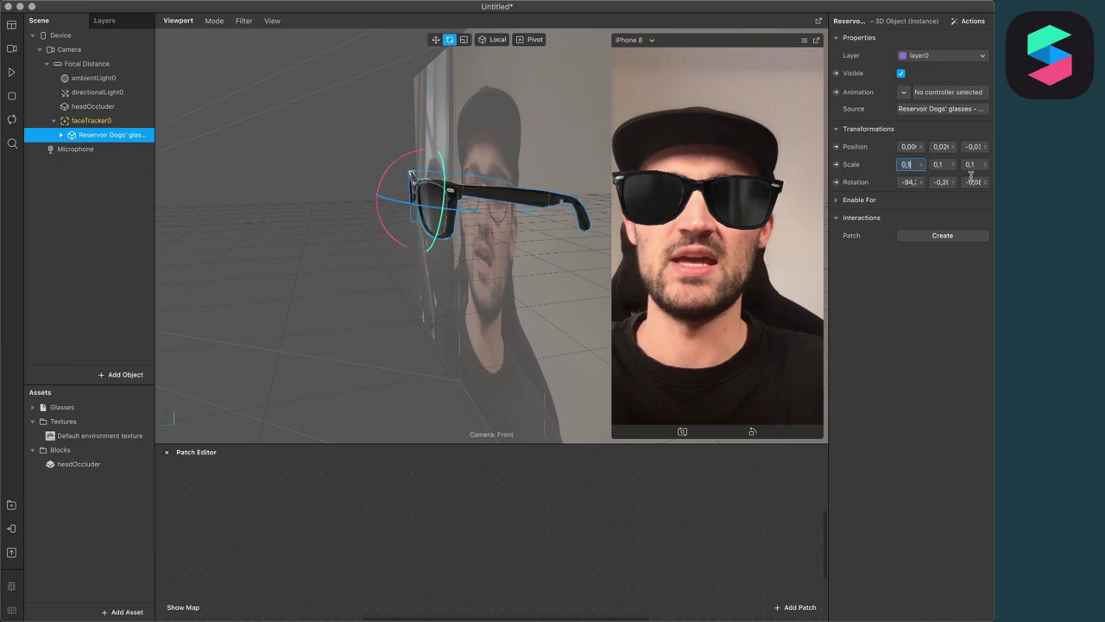
text(0)
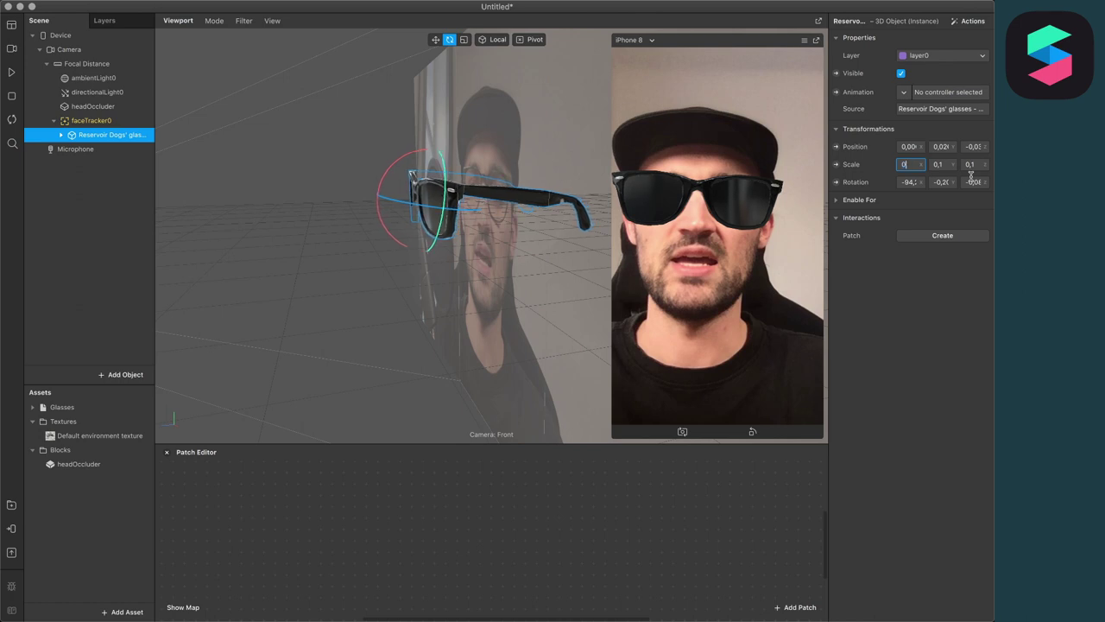
text(,08)
key(Return)
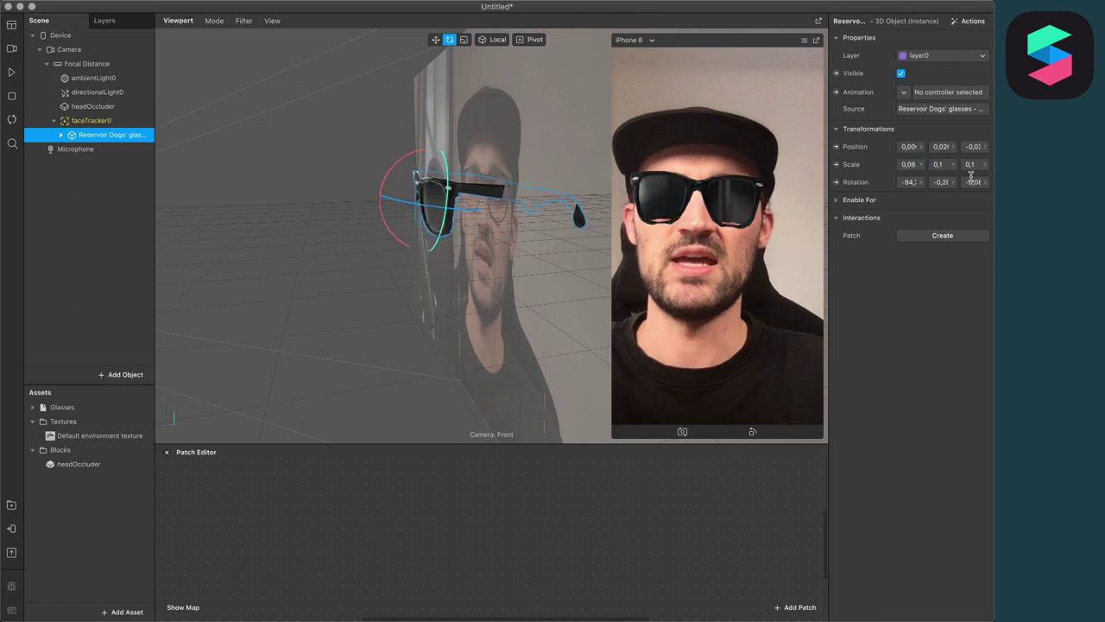
key(Return)
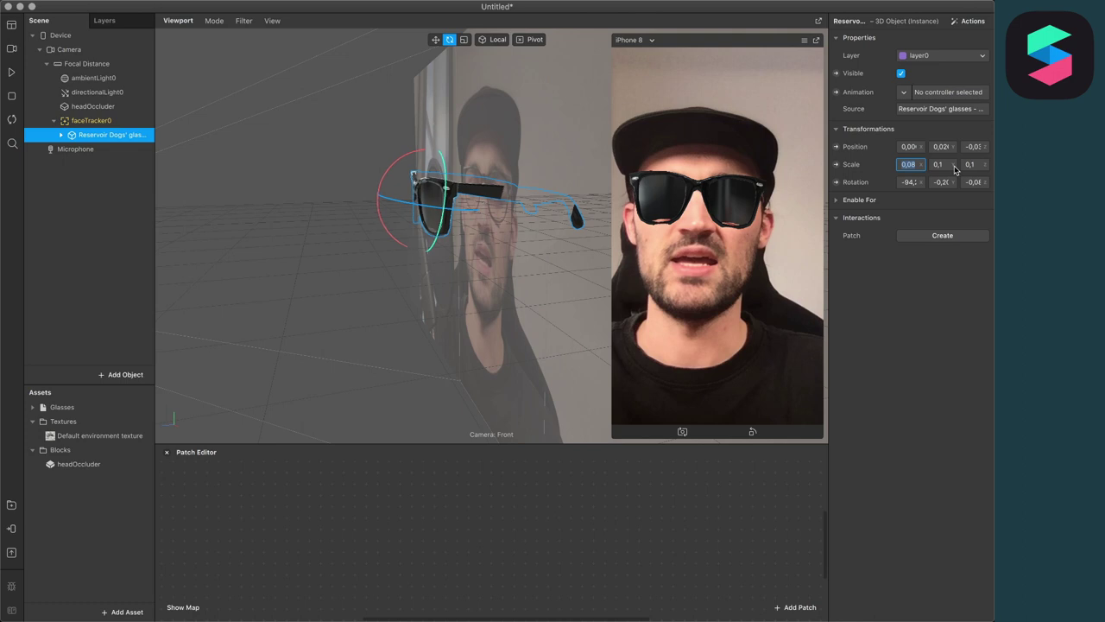
text(0,09)
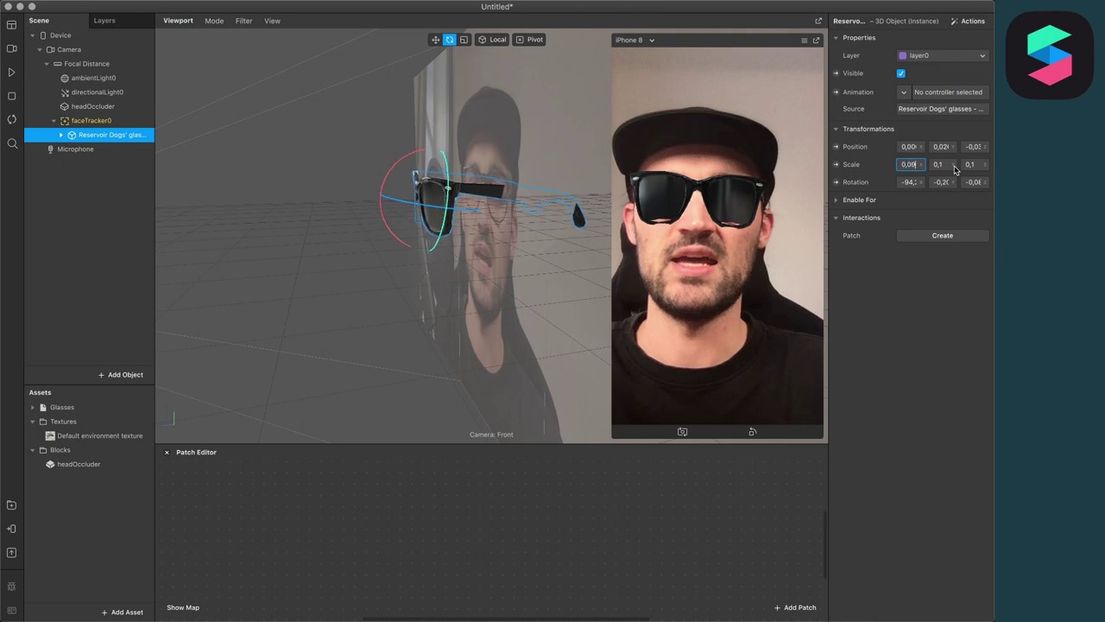
key(Tab)
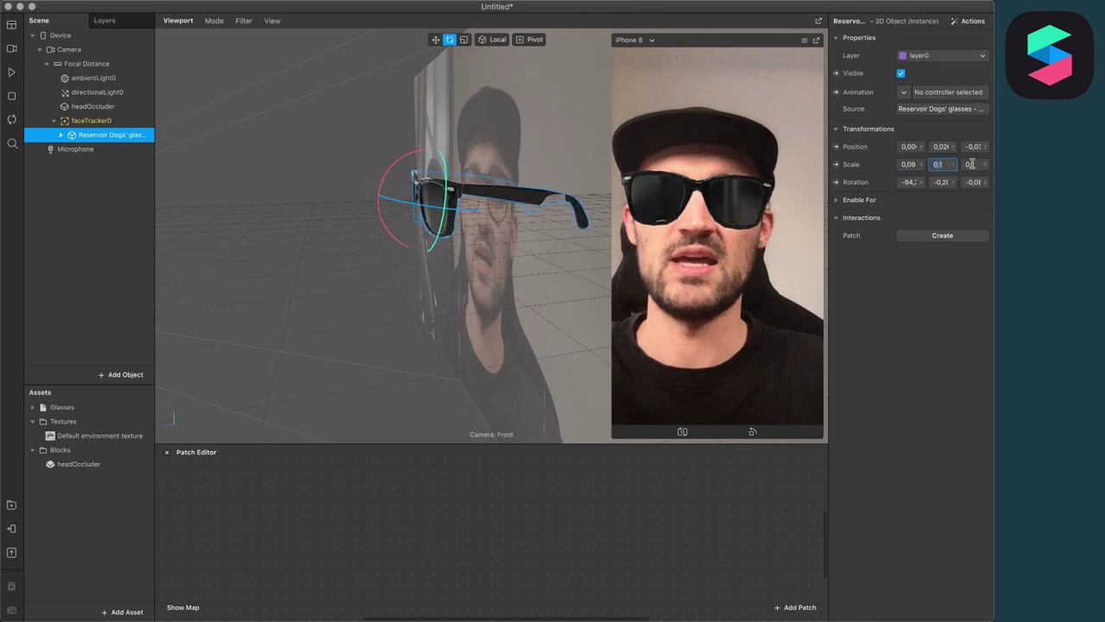
key(BackSpace)
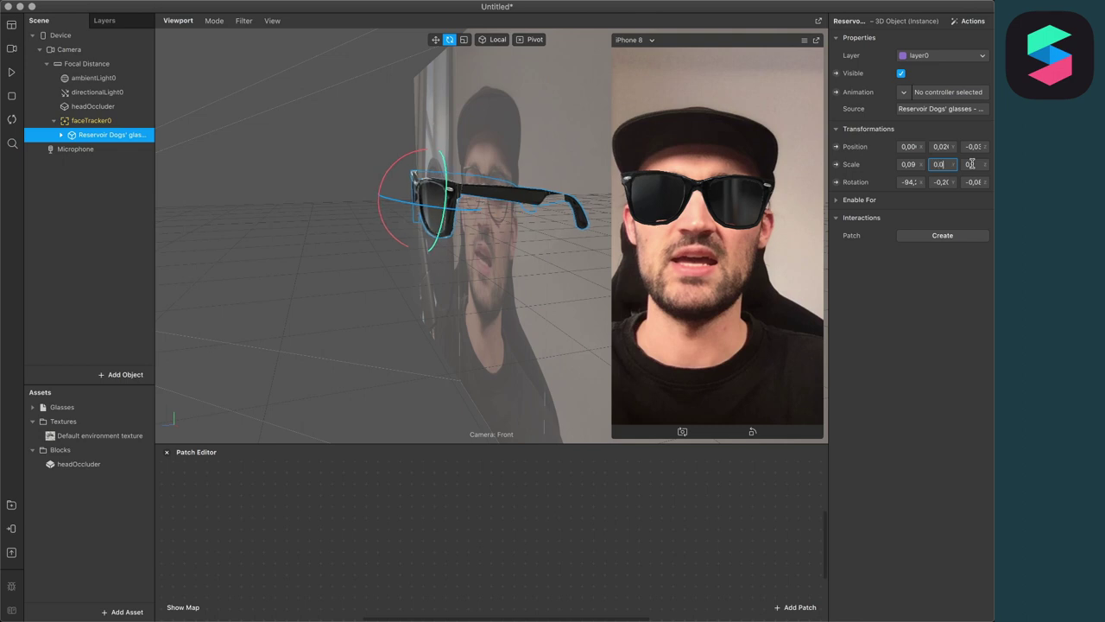
text(0,09)
key(Tab)
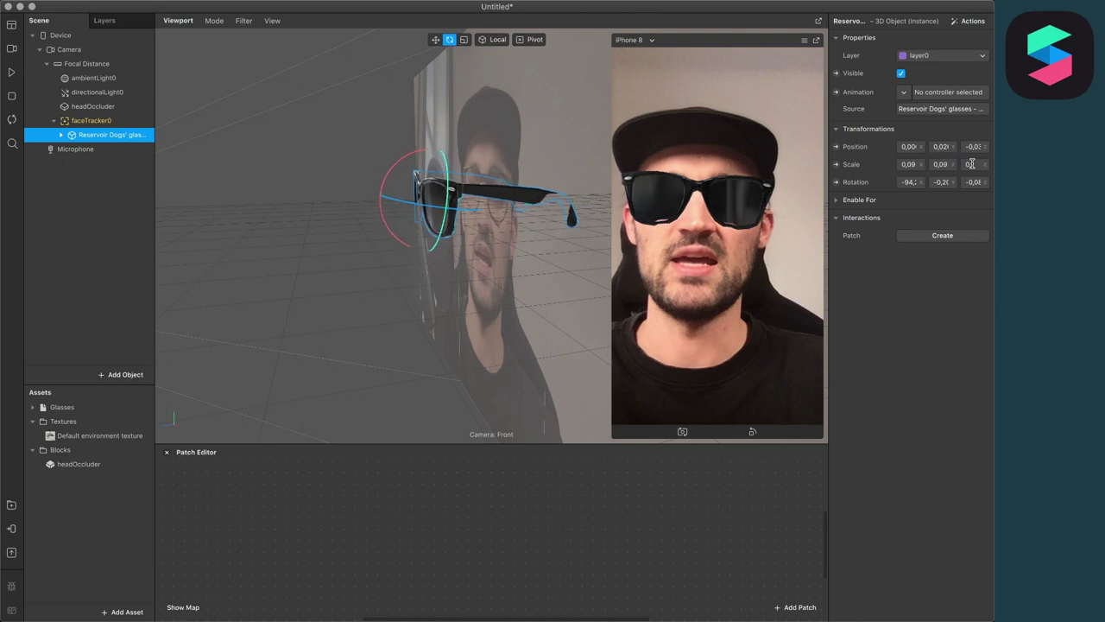
text(0,0)
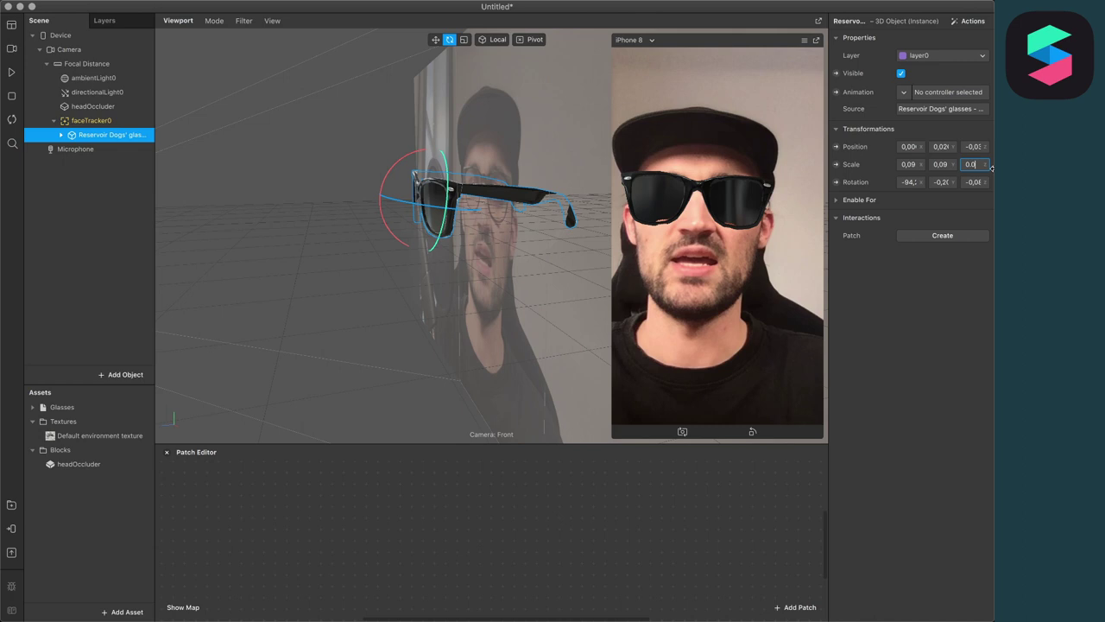
text(9)
key(Return)
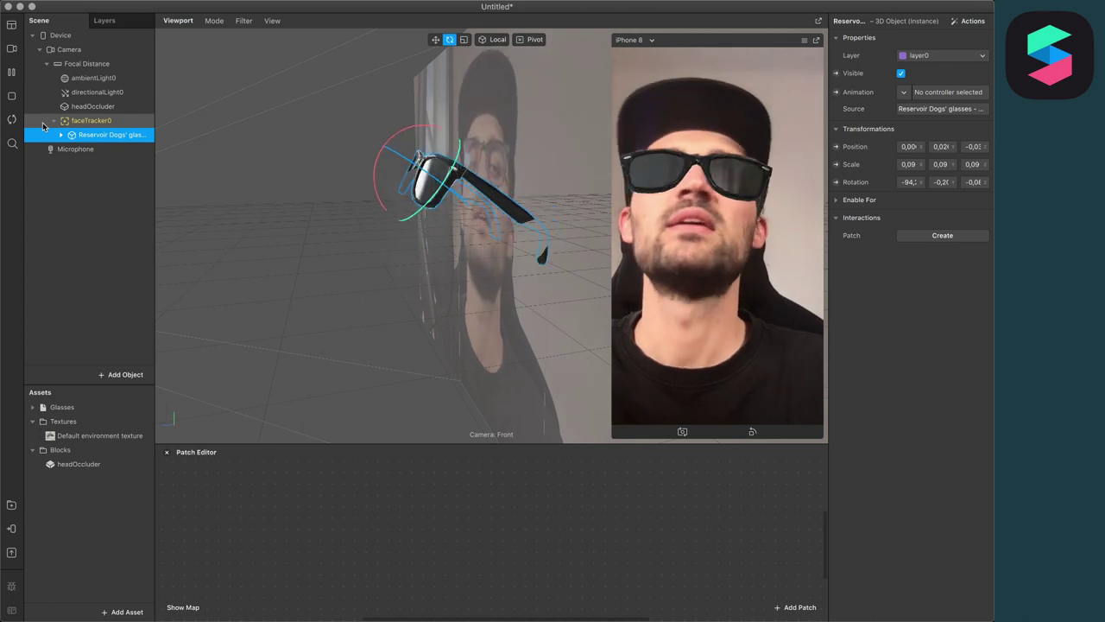
Switch to the Move tool to test the 0,09-scaled sunglasses tracking the head in the preview
click(435, 40)
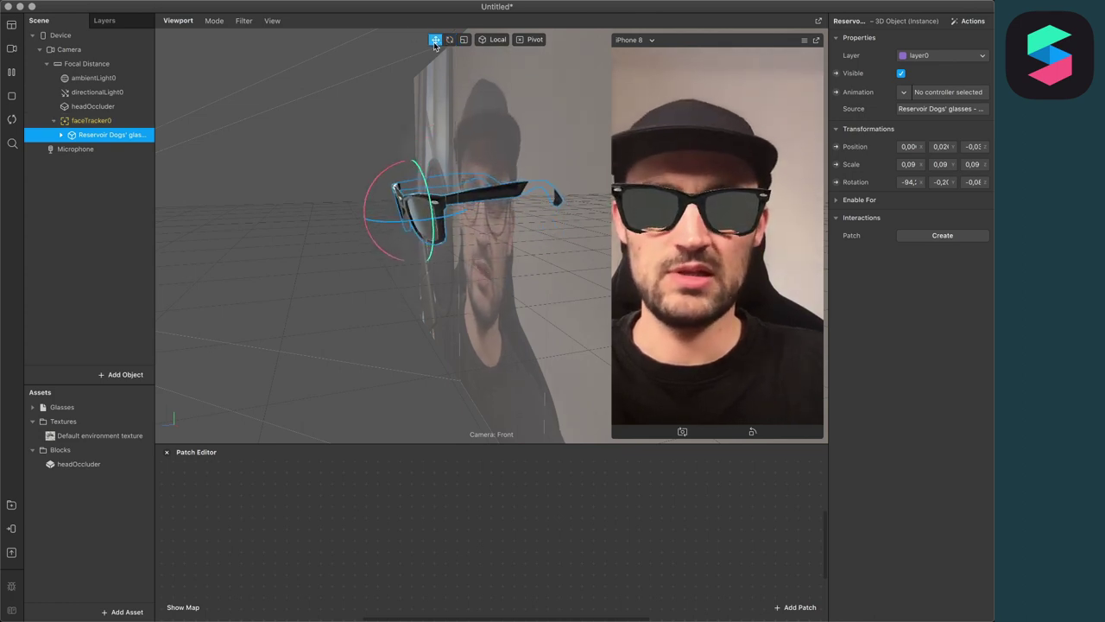